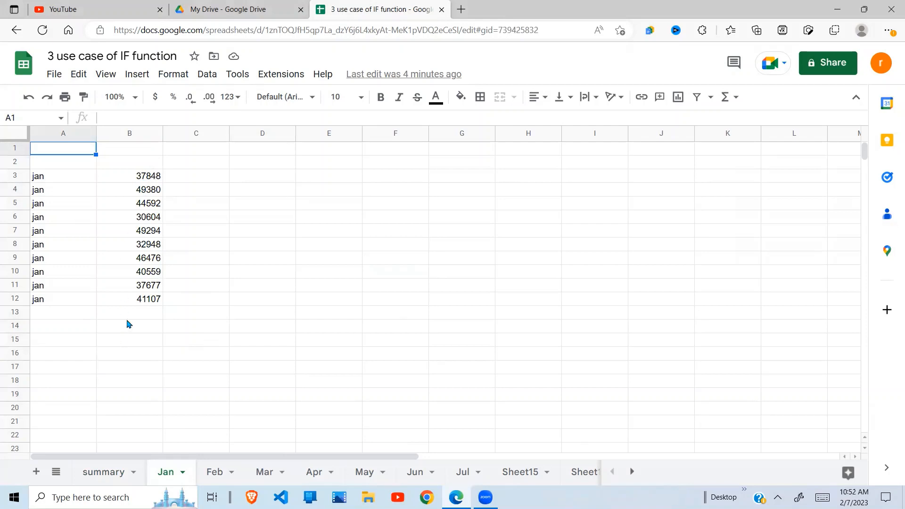
# Open the summary sheet and enter =sum(Jan!B3:B12) in cell D5 to total the January values.
pyautogui.click(154, 318)
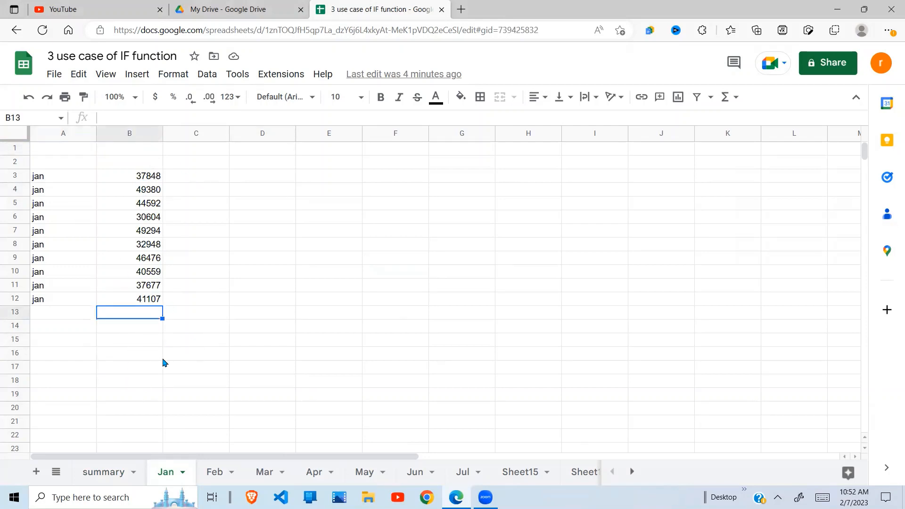
pyautogui.click(103, 472)
pyautogui.click(131, 233)
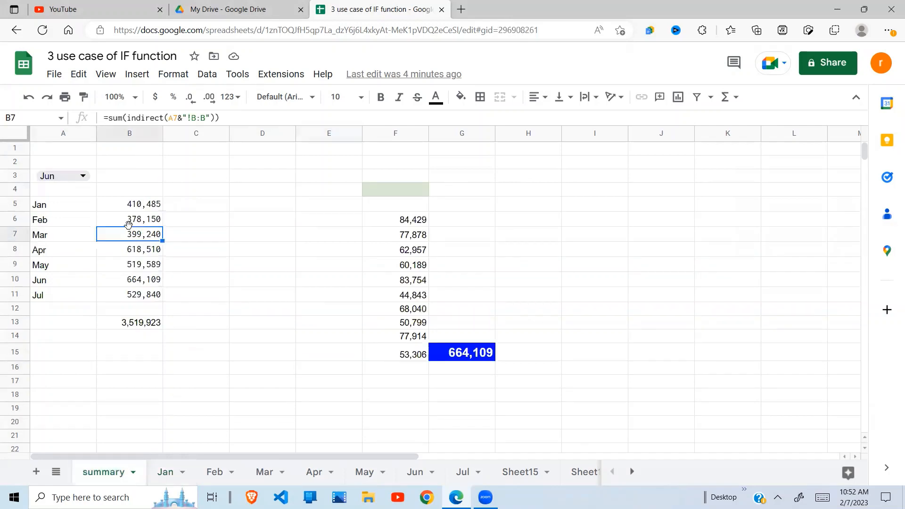
pyautogui.moveTo(77, 206); pyautogui.dragTo(150, 305)
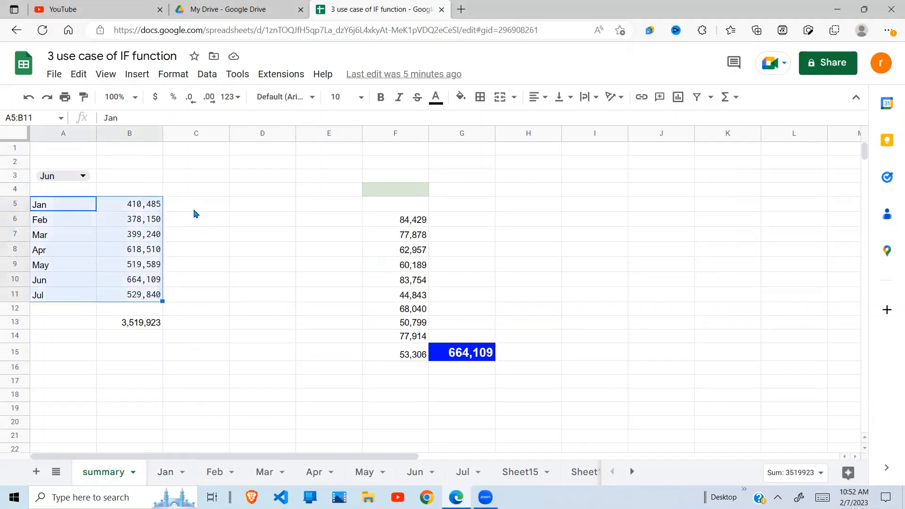
pyautogui.click(231, 200)
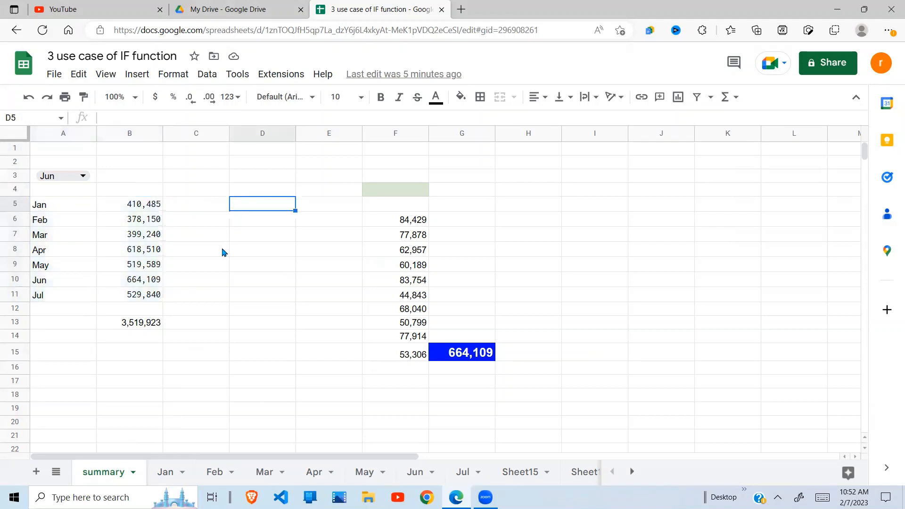
pyautogui.write('=')
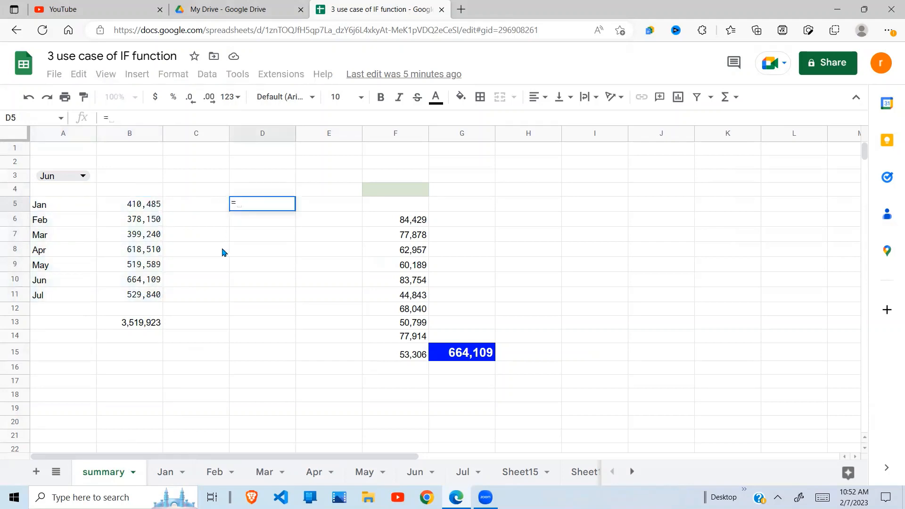
pyautogui.write('sum')
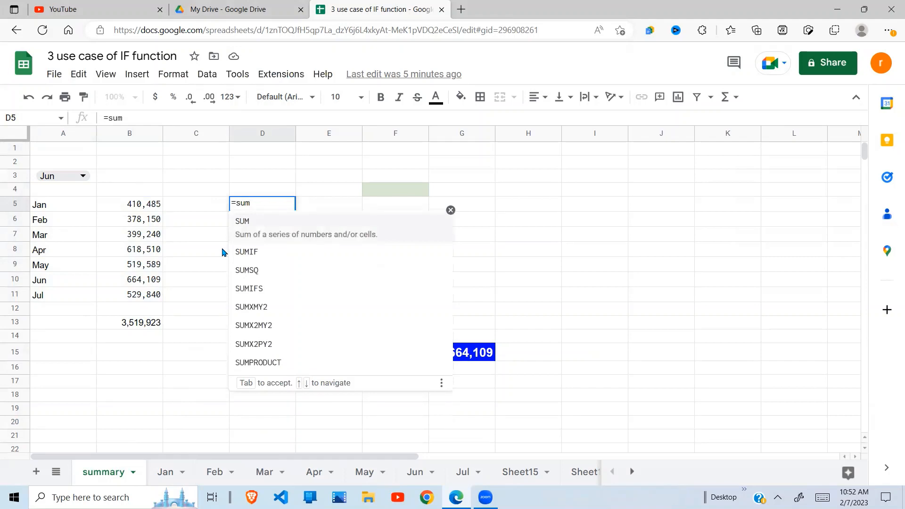
pyautogui.write('(')
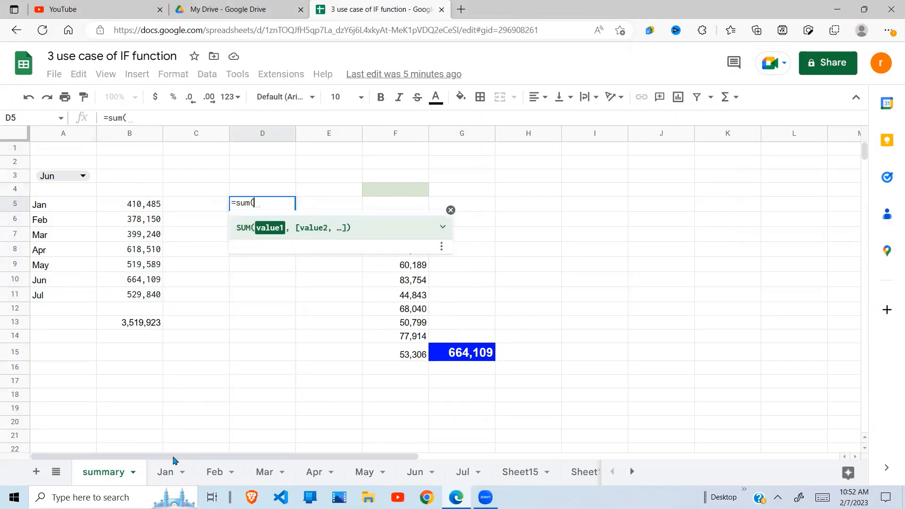
pyautogui.click(169, 479)
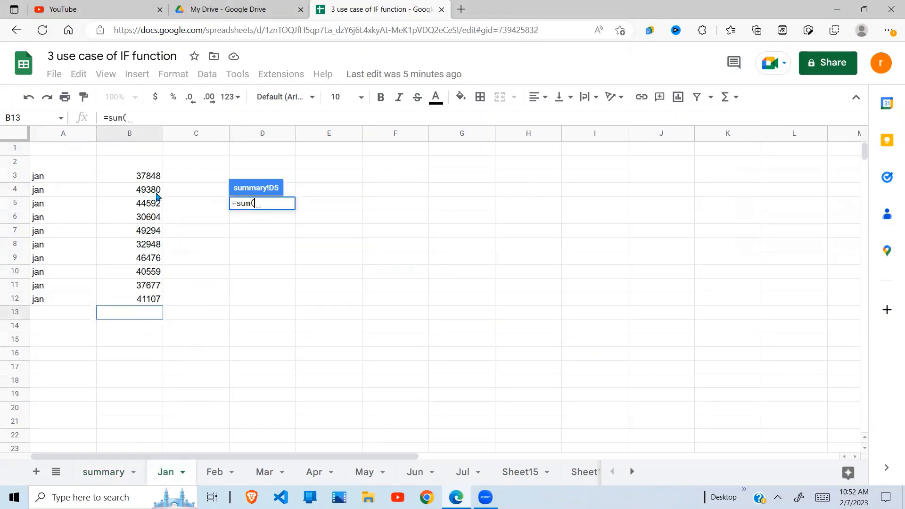
pyautogui.moveTo(152, 177); pyautogui.dragTo(158, 300)
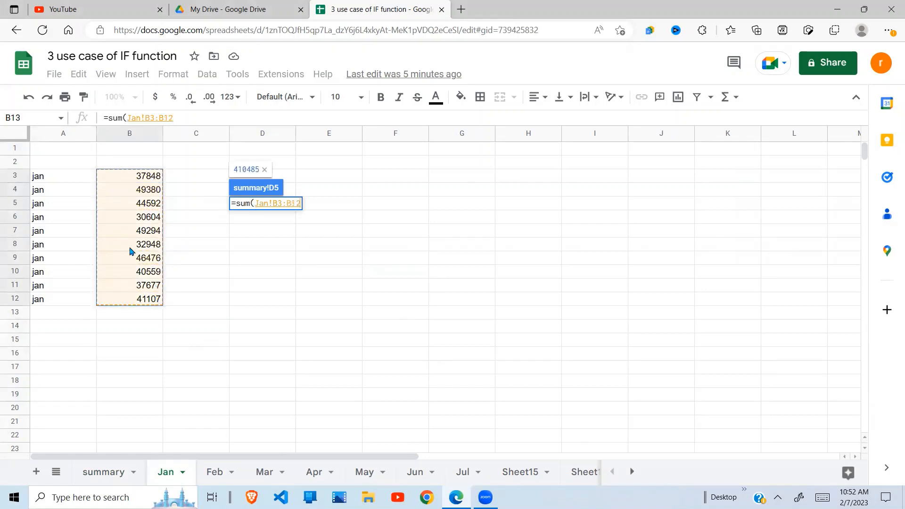
pyautogui.write(')')
pyautogui.press('Return')
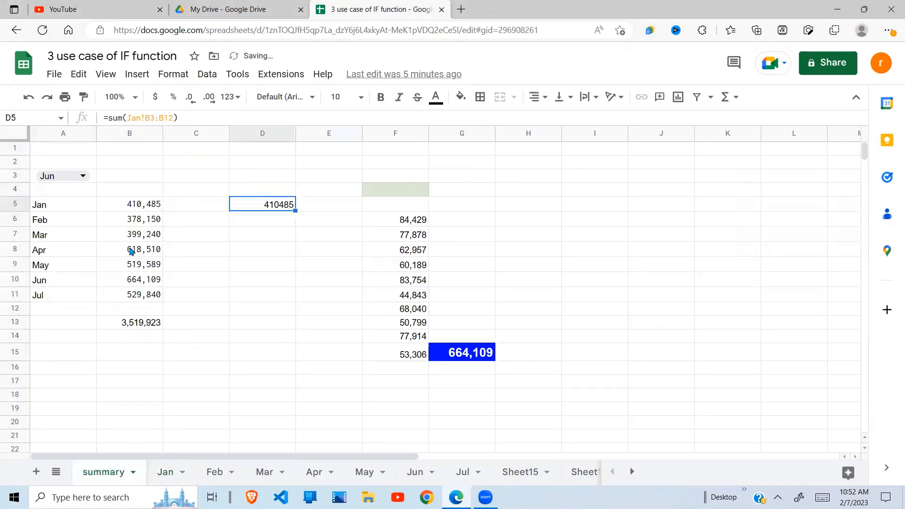
# Enter =sum(Feb!B3:B12) in cell D6 to total the February sheet's values.
pyautogui.click(270, 220)
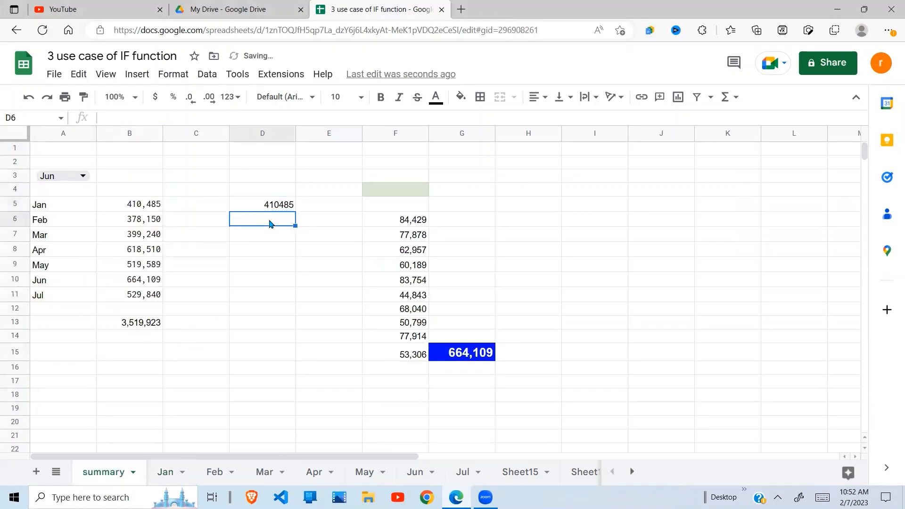
pyautogui.write('=sum')
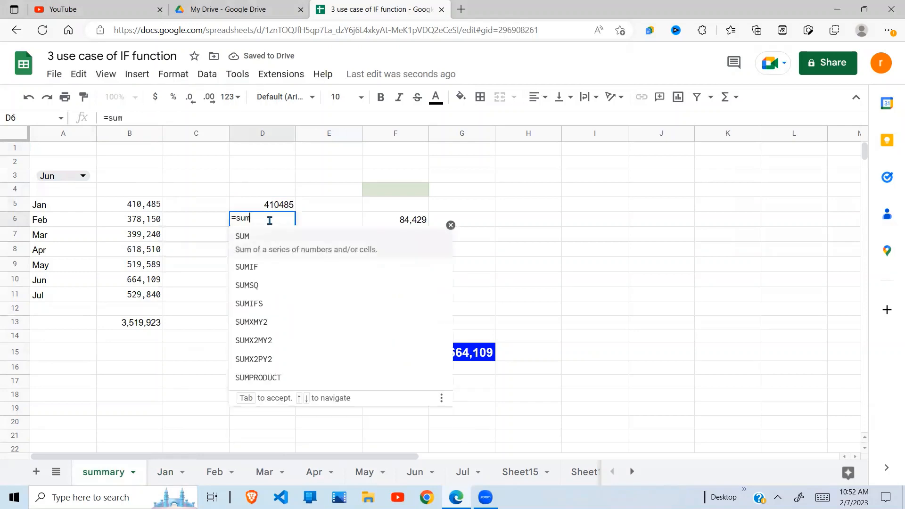
pyautogui.write('(')
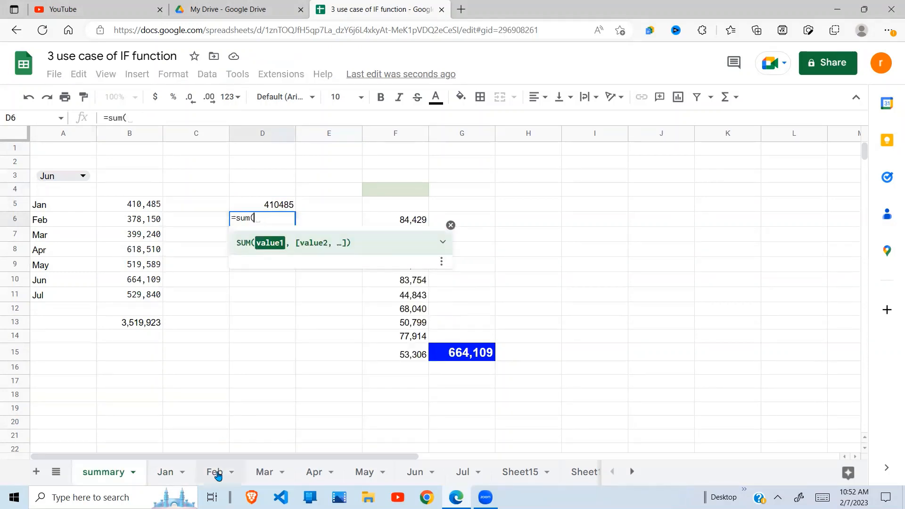
pyautogui.click(215, 472)
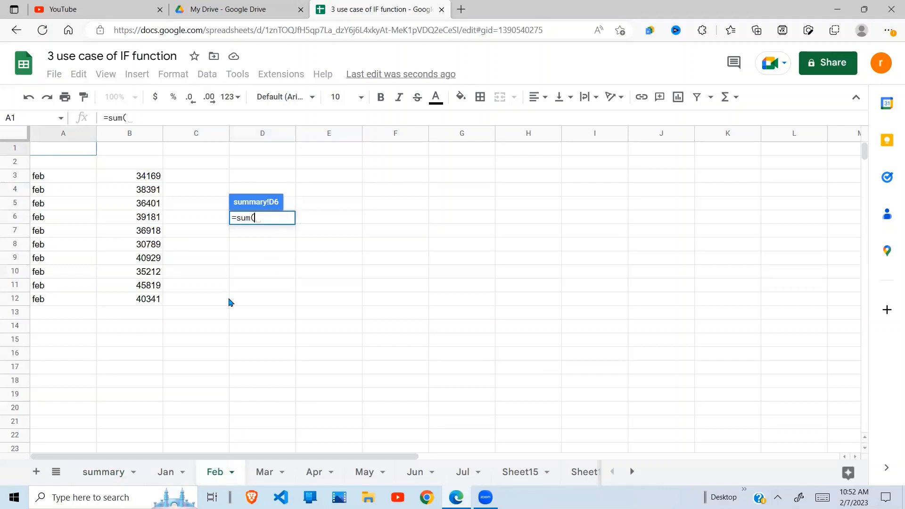
pyautogui.moveTo(159, 180); pyautogui.dragTo(156, 301)
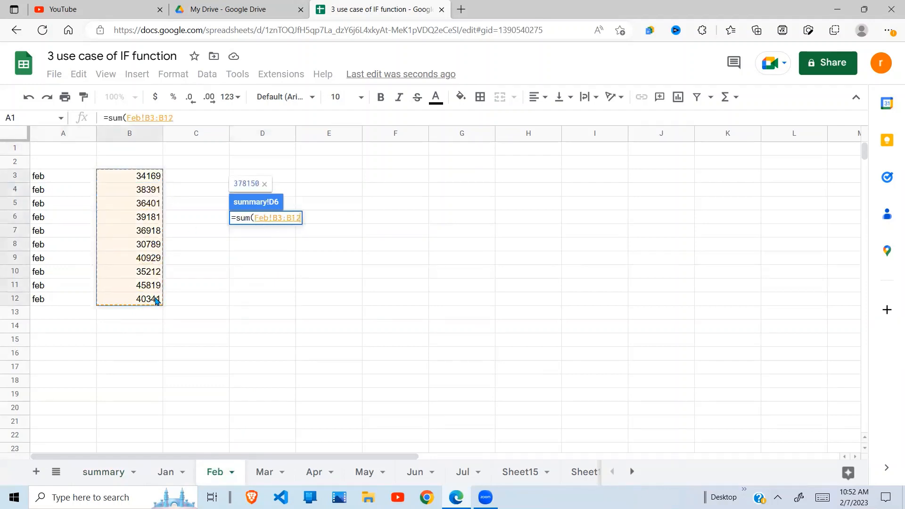
pyautogui.press('Return')
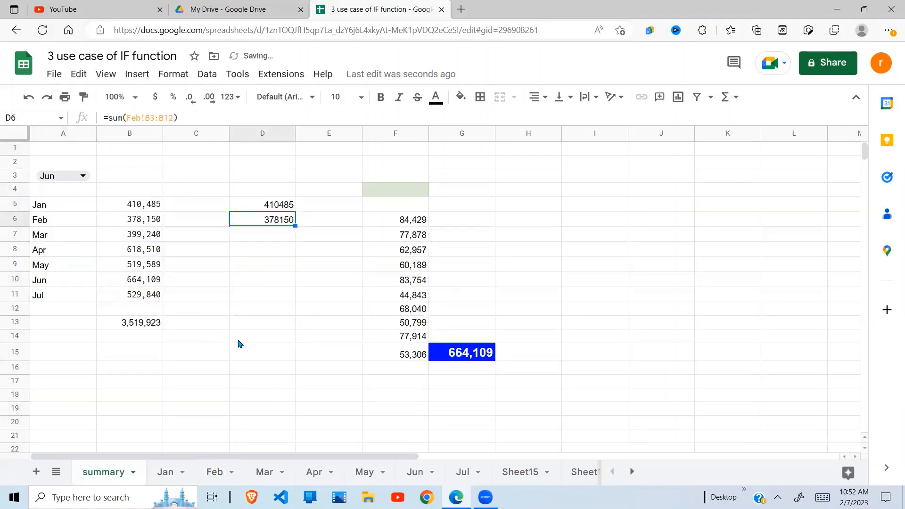
# Insert a SUM of D5:D13 in cell D14 of the summary sheet.
pyautogui.click(274, 331)
pyautogui.moveTo(274, 332)
pyautogui.mouseDown()
pyautogui.moveTo(285, 325)
pyautogui.moveTo(307, 206)
pyautogui.moveTo(288, 203)
pyautogui.mouseUp()
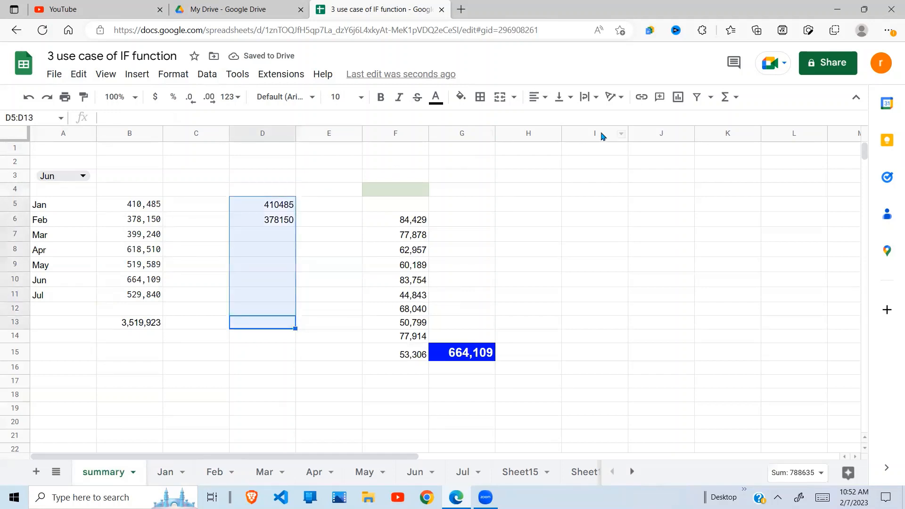
pyautogui.click(726, 97)
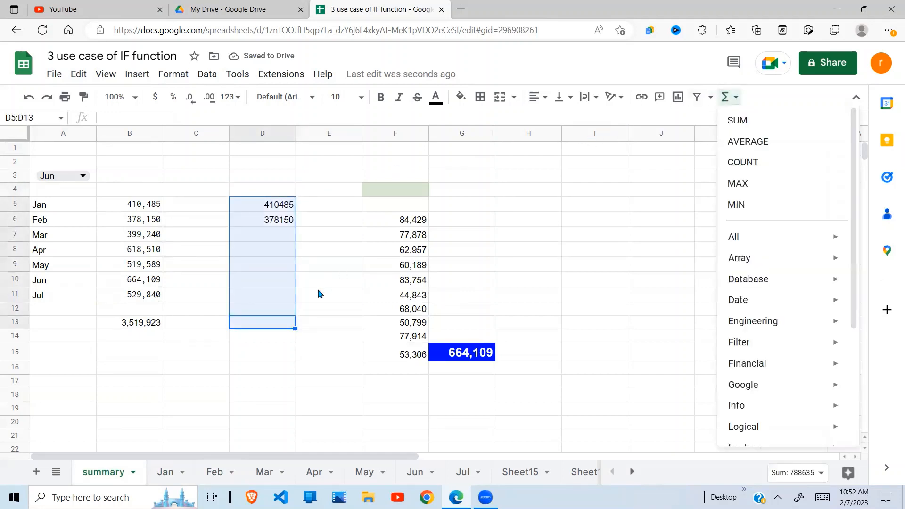
pyautogui.click(760, 122)
pyautogui.click(413, 302)
pyautogui.click(292, 336)
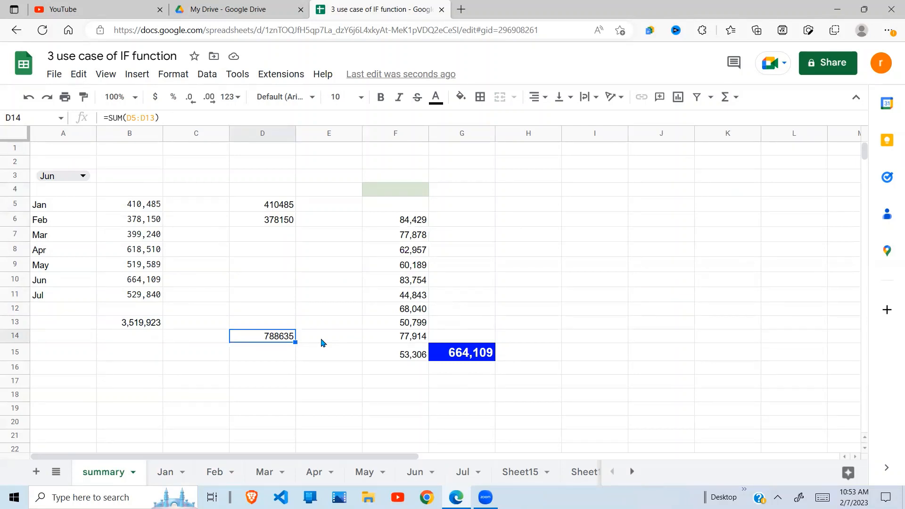
# Clear the contents of cells D6:D15, keeping only the January formula in D5.
pyautogui.click(270, 212)
pyautogui.click(311, 234)
pyautogui.click(282, 219)
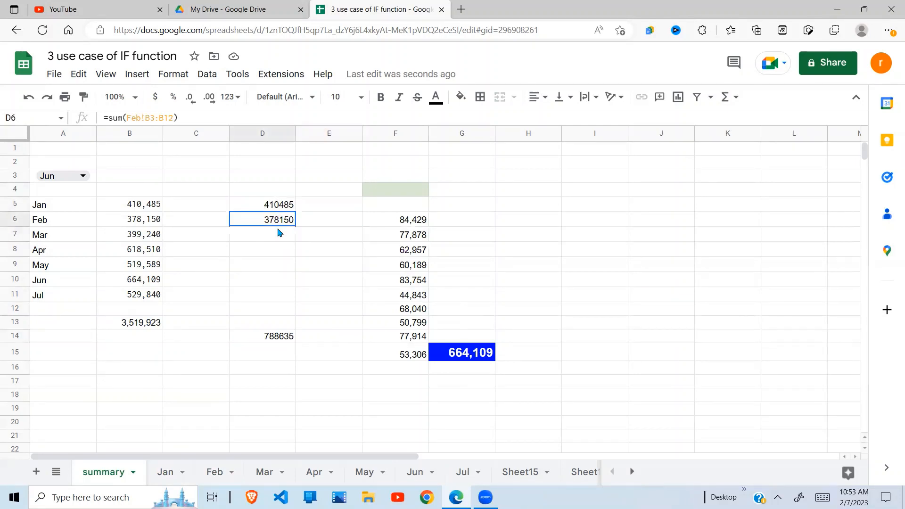
pyautogui.keyDown('shift'); pyautogui.click(276, 355); pyautogui.keyUp('shift')
pyautogui.press('Delete')
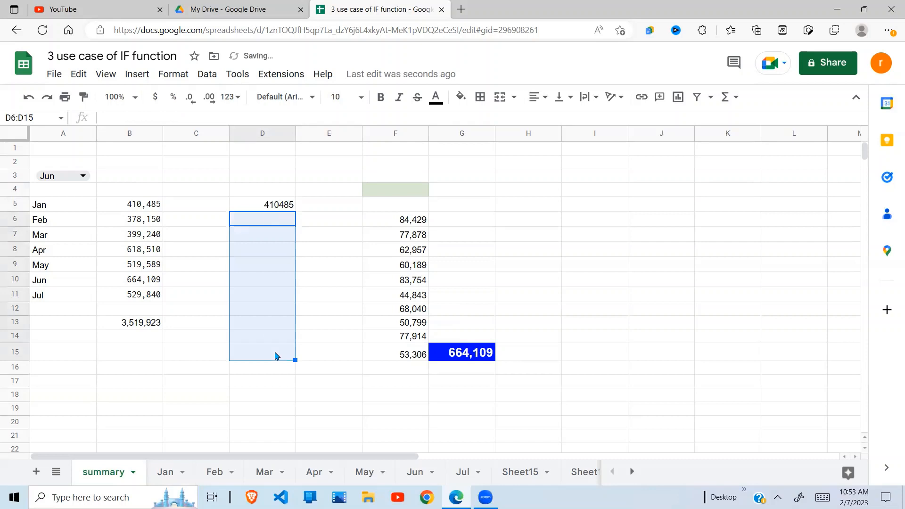
pyautogui.click(308, 254)
# Rewrite the function name in cell D5 in capitals so the formula is =SUM(Jan!B3:B12).
pyautogui.click(286, 204)
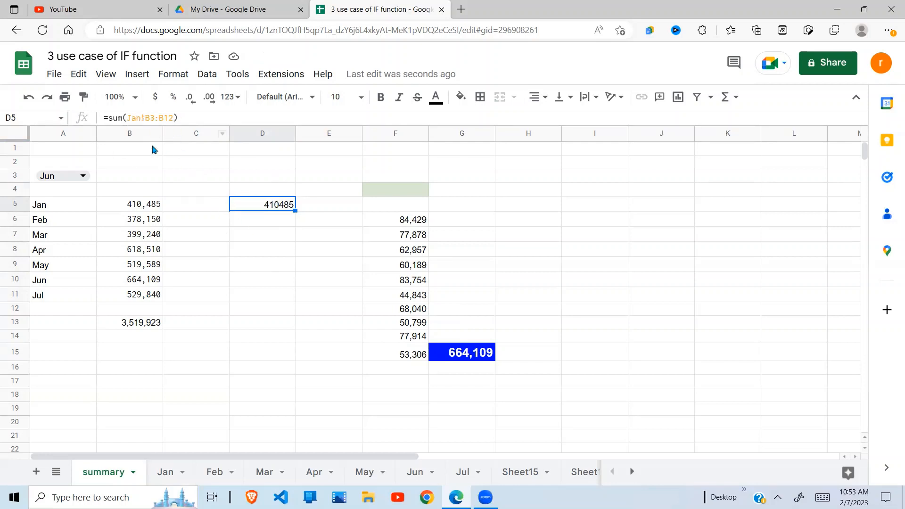
pyautogui.click(122, 119)
pyautogui.press('BackSpace')
pyautogui.press('BackSpace')
pyautogui.press('BackSpace')
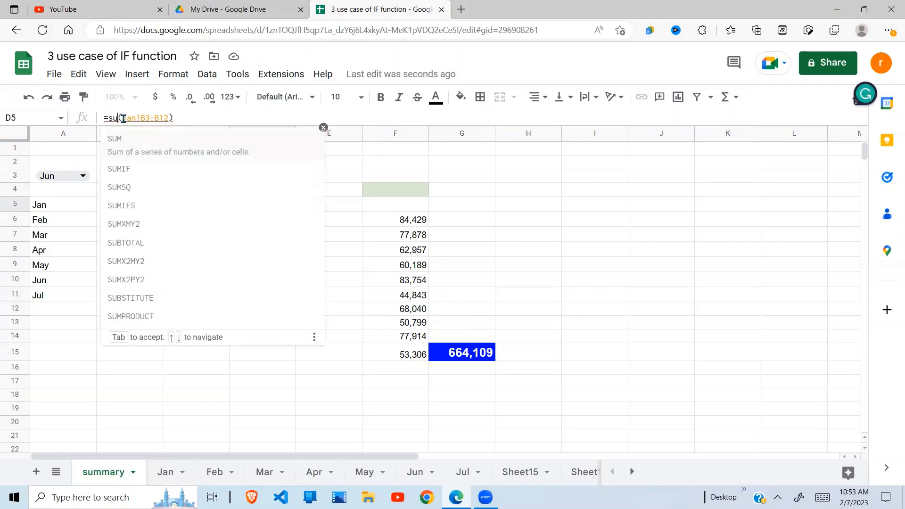
pyautogui.write('SUM')
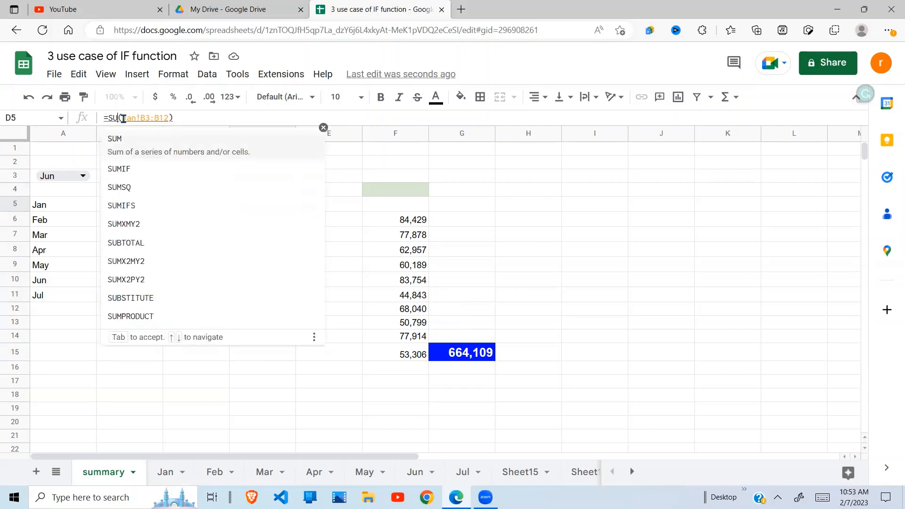
pyautogui.press('Tab')
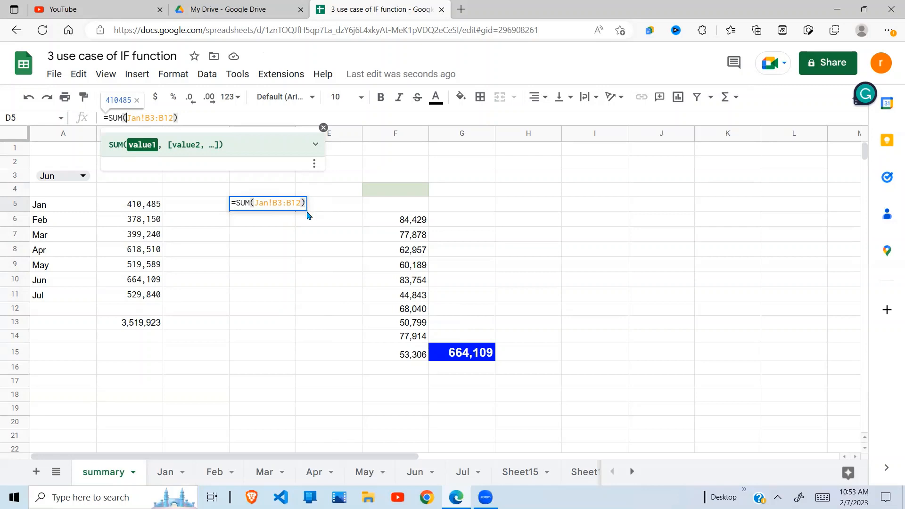
pyautogui.press('Return')
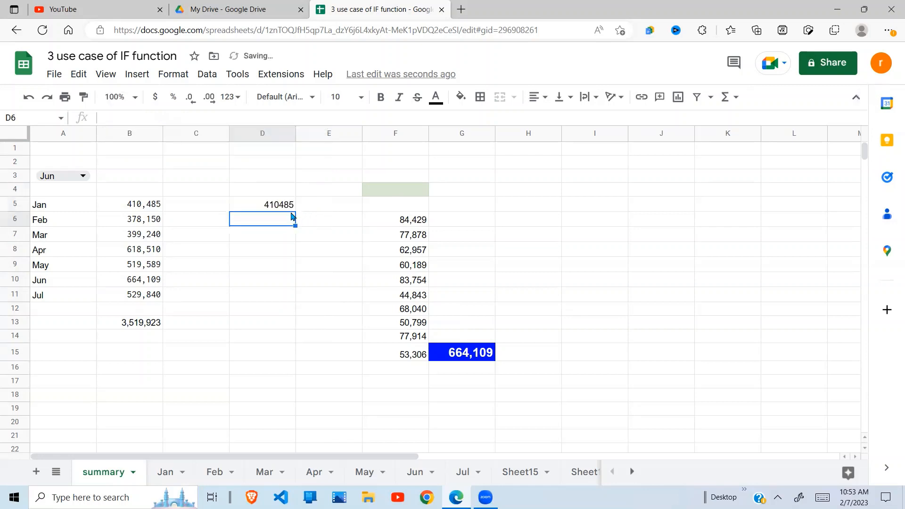
pyautogui.click(285, 207)
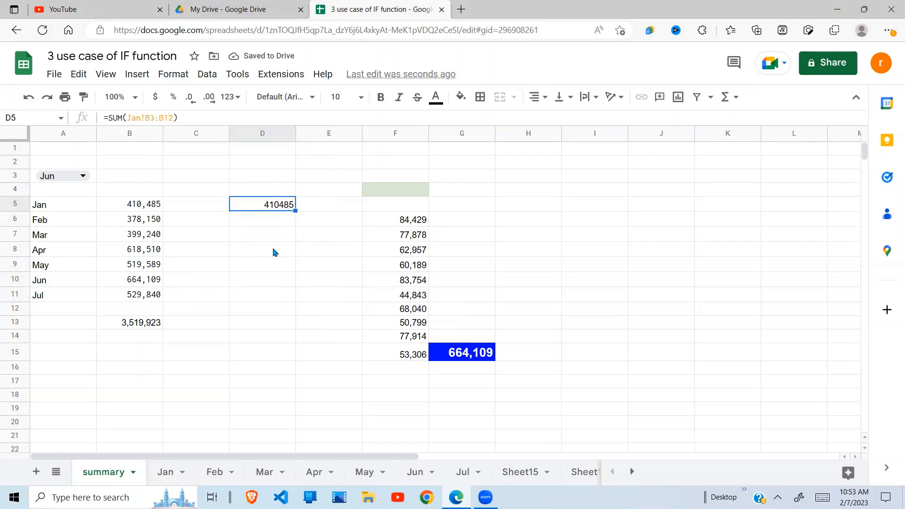
pyautogui.click(268, 268)
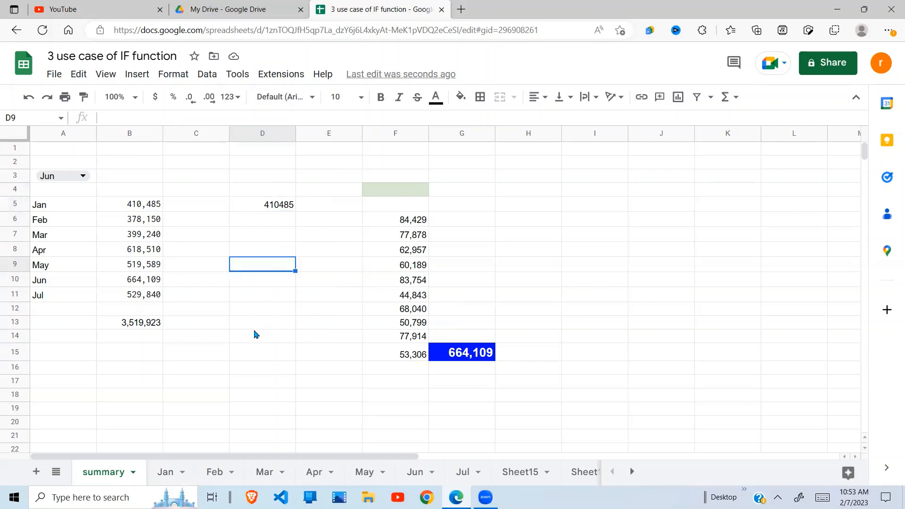
# Examine the layout of columns A and B on the Jan, Feb and Mar sheets.
pyautogui.click(169, 476)
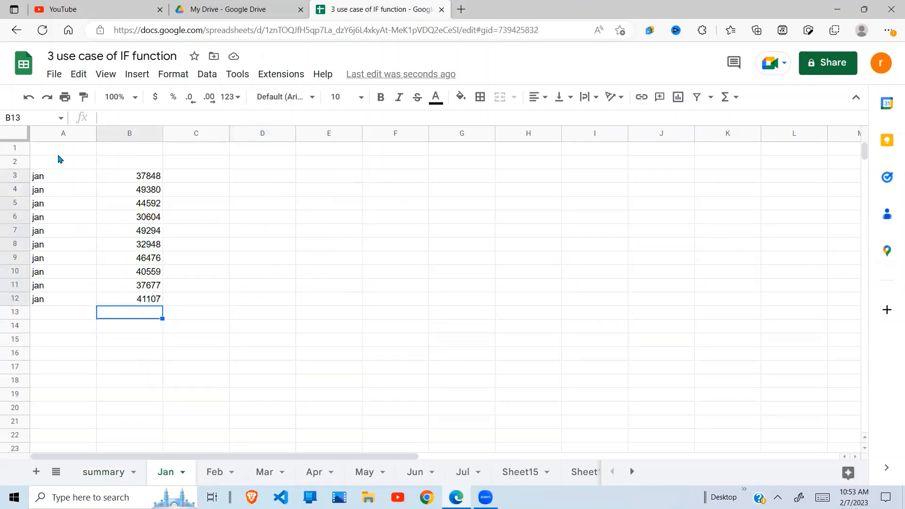
pyautogui.click(62, 137)
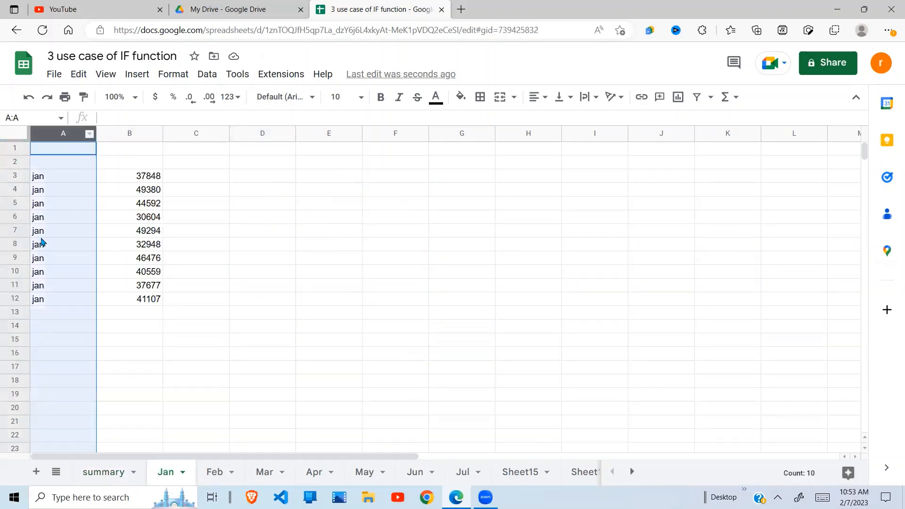
pyautogui.click(142, 135)
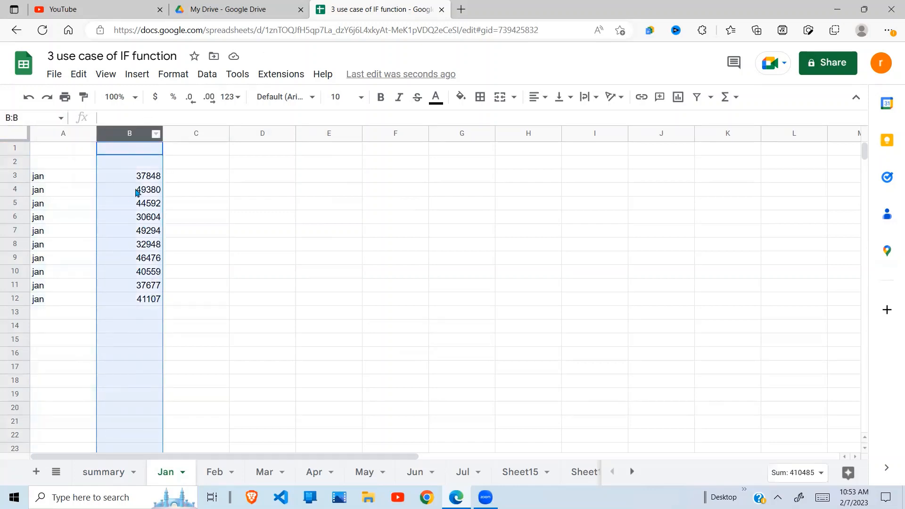
pyautogui.click(215, 473)
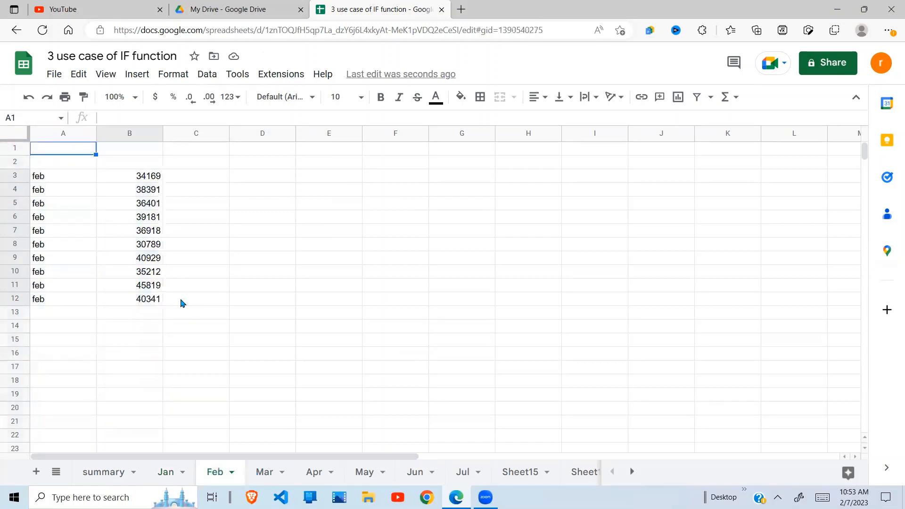
pyautogui.click(69, 138)
pyautogui.click(142, 135)
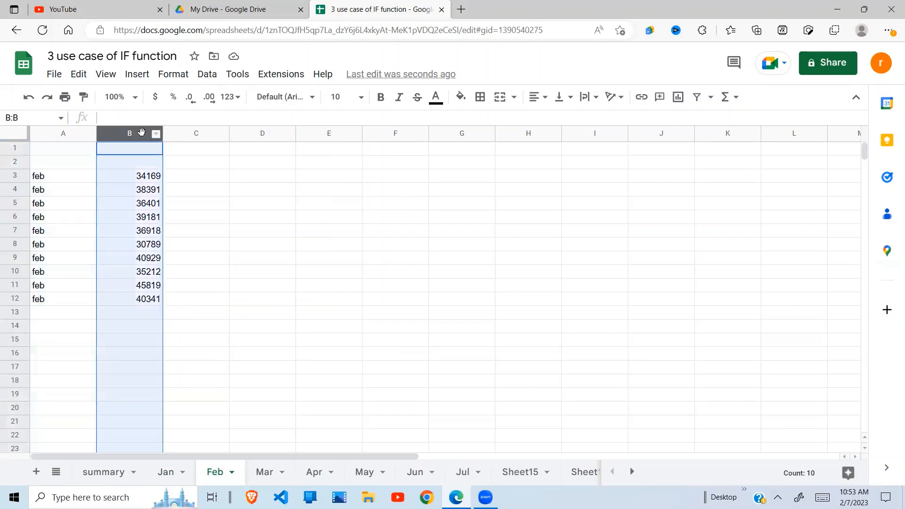
pyautogui.click(267, 474)
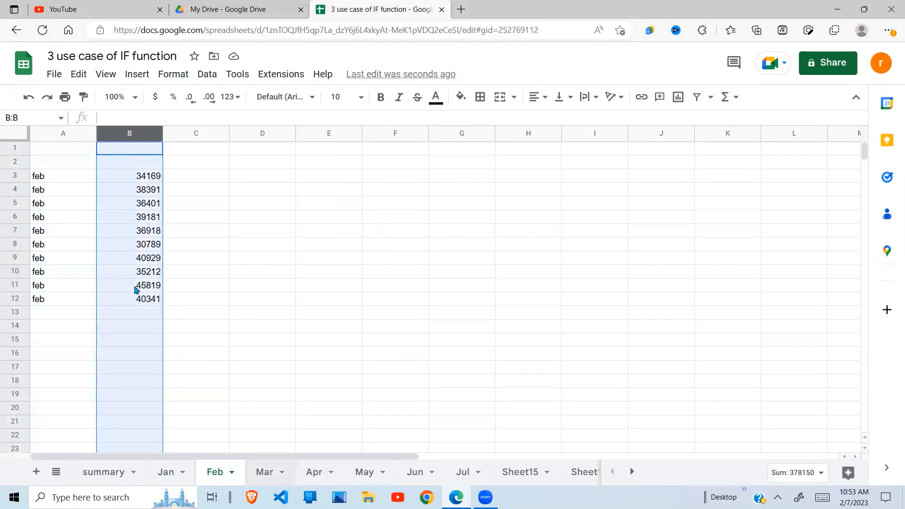
pyautogui.click(66, 135)
pyautogui.click(134, 136)
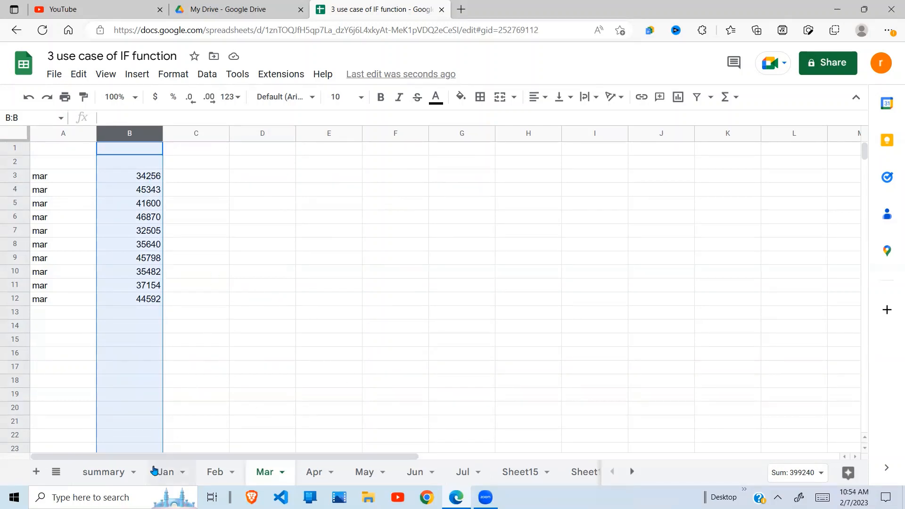
# On the summary sheet, examine the formulas in D5 and B5 and the month names in A5:A11.
pyautogui.click(118, 472)
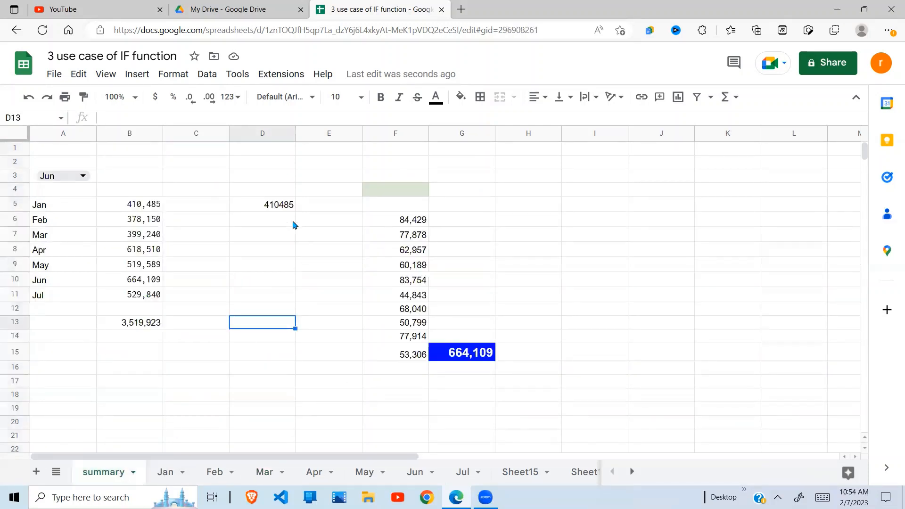
pyautogui.click(276, 210)
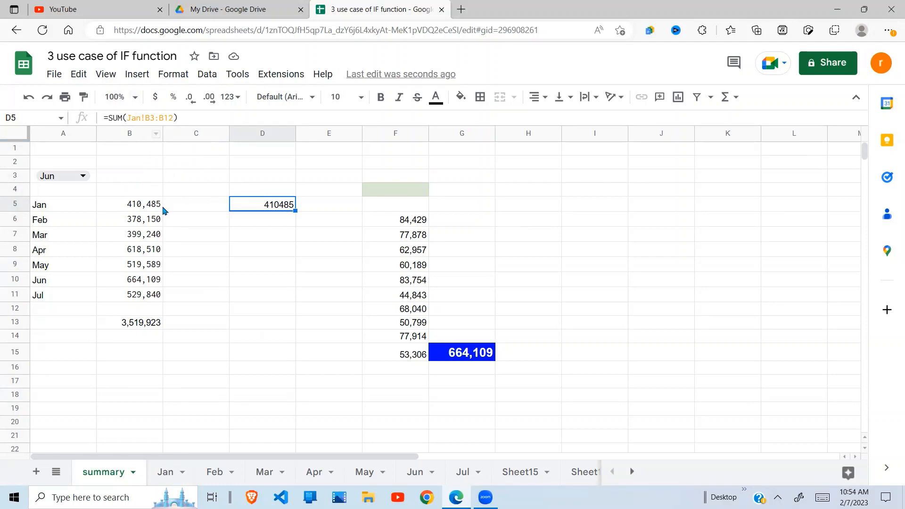
pyautogui.click(145, 211)
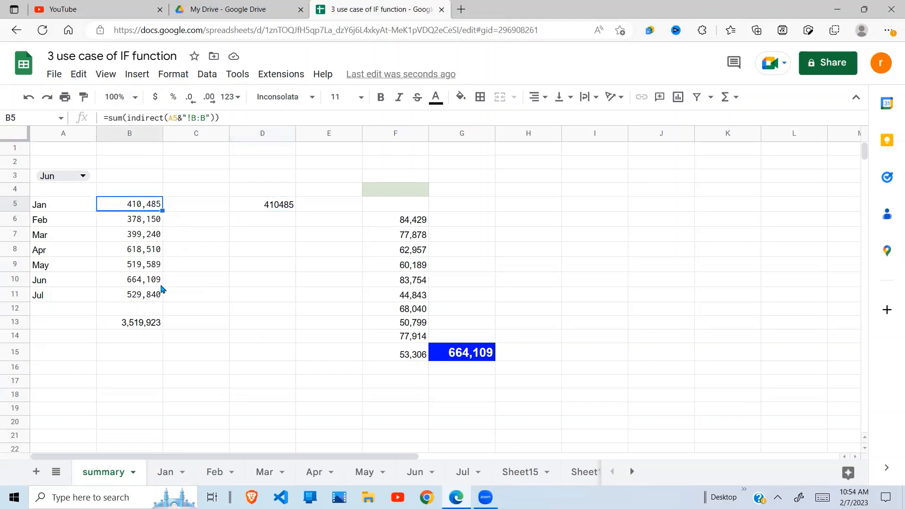
pyautogui.click(55, 207)
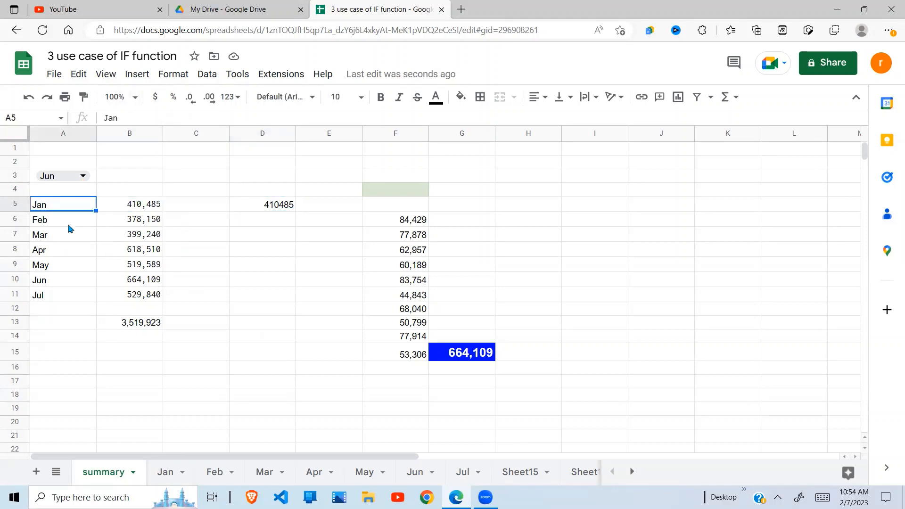
pyautogui.moveTo(66, 266); pyautogui.dragTo(67, 280)
pyautogui.moveTo(65, 211); pyautogui.dragTo(63, 299)
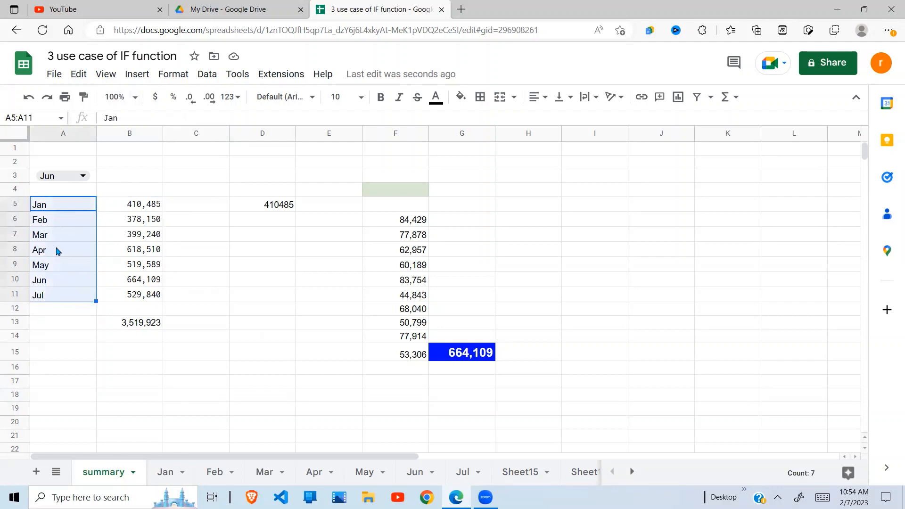
# Compare the month names with the Jan, Feb, Mar and Jul sheets and return to the summary sheet.
pyautogui.click(166, 473)
pyautogui.click(211, 478)
pyautogui.click(266, 477)
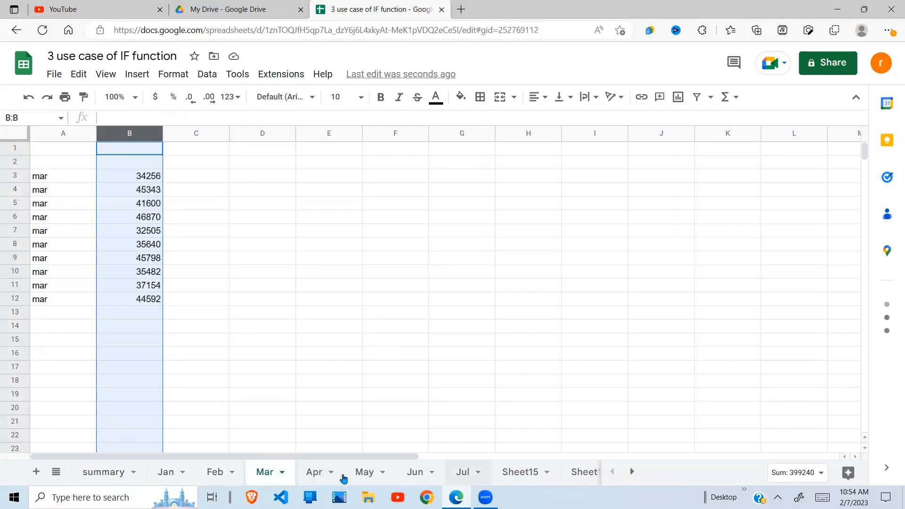
pyautogui.click(464, 474)
pyautogui.click(306, 369)
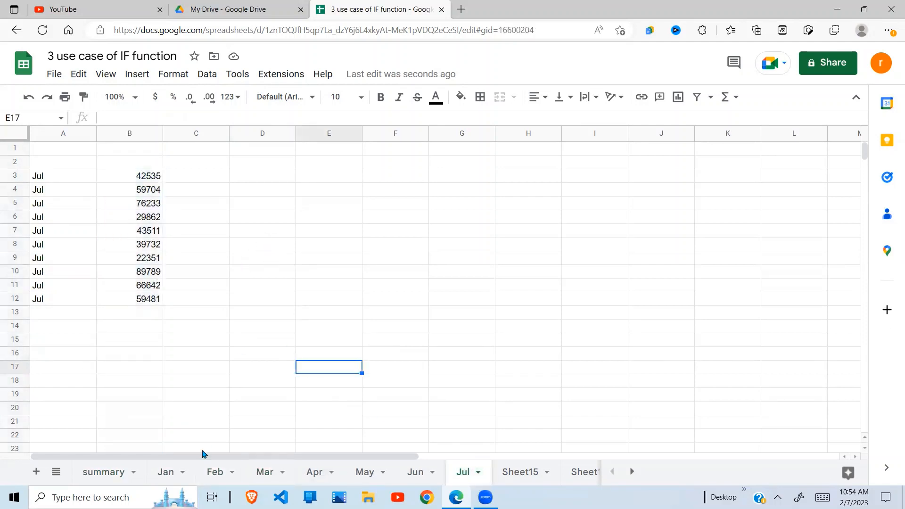
pyautogui.click(115, 476)
# Remove the sheet name Jan from the formula in D5, leaving =SUM(!B3:B12).
pyautogui.click(285, 203)
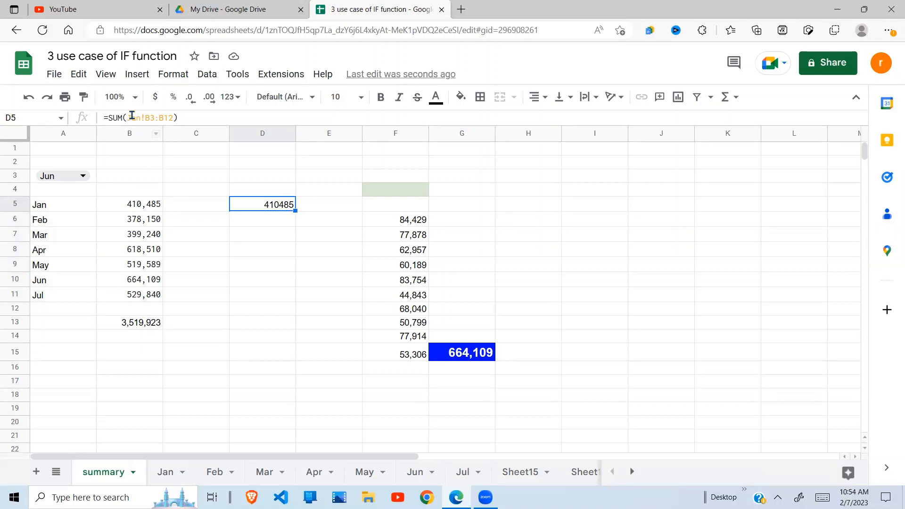
pyautogui.click(72, 205)
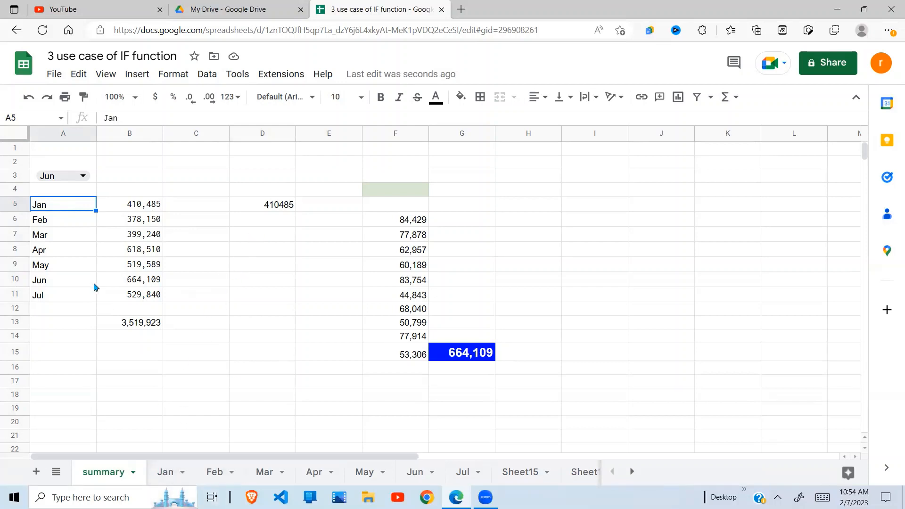
pyautogui.click(272, 209)
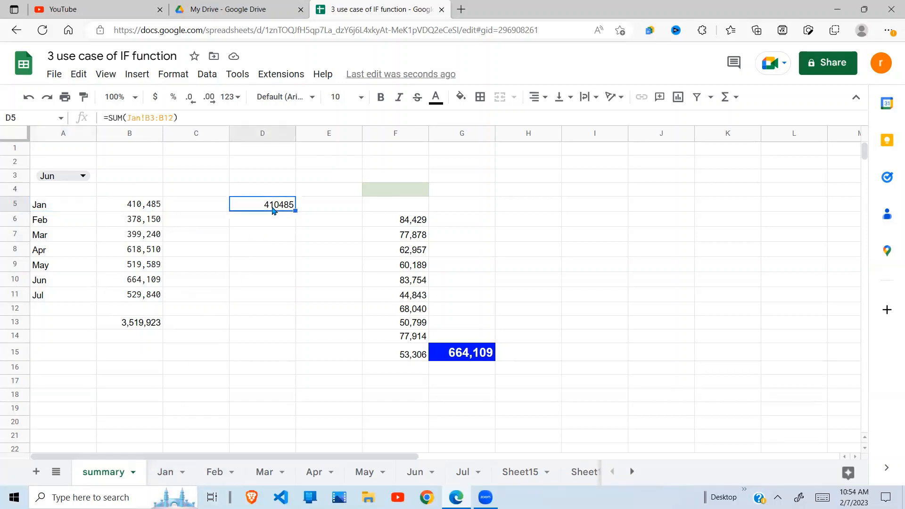
pyautogui.click(141, 118)
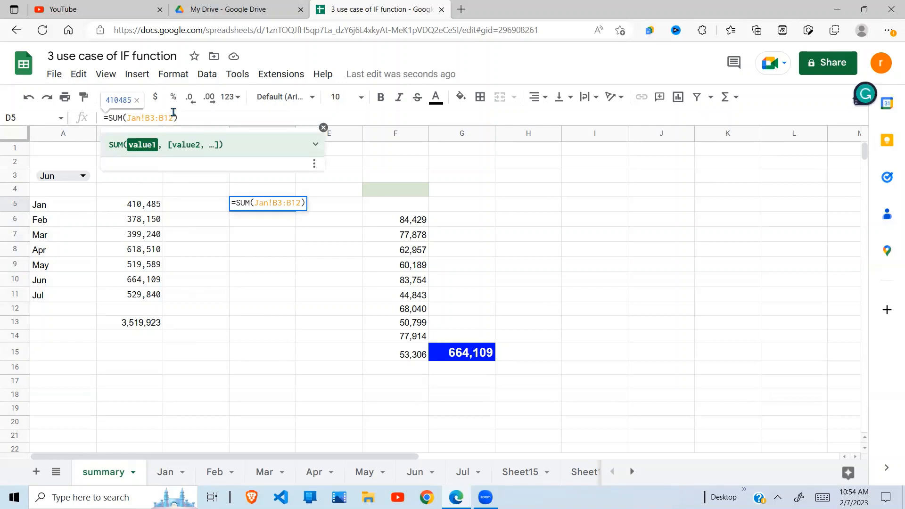
pyautogui.press('BackSpace')
pyautogui.press('BackSpace')
pyautogui.press('BackSpace')
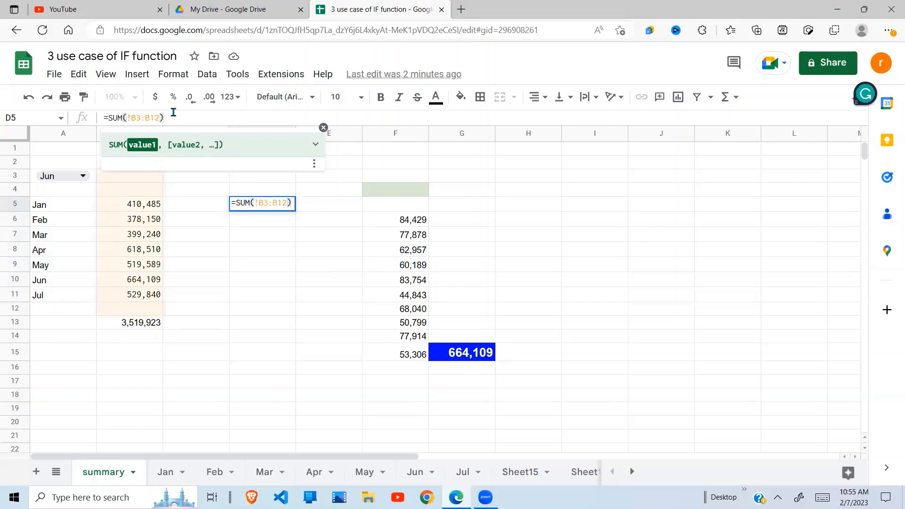
pyautogui.click(50, 206)
pyautogui.click(262, 210)
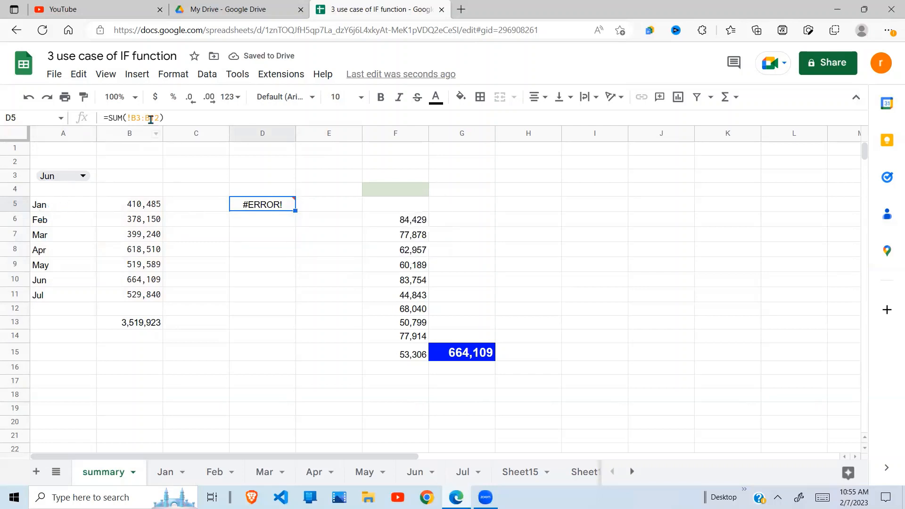
# Put the cell reference A5 in place of the sheet name in D5, entering =SUM(A5!B3:B12).
pyautogui.click(127, 118)
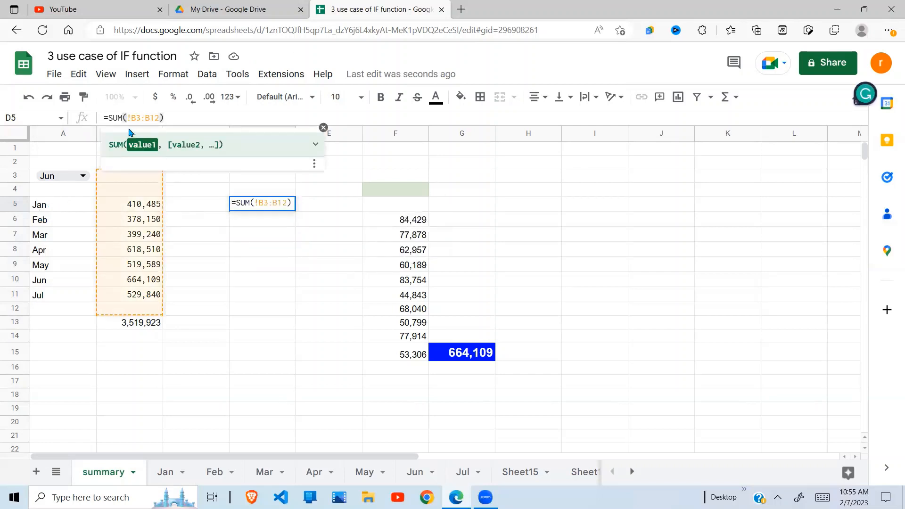
pyautogui.write('a%')
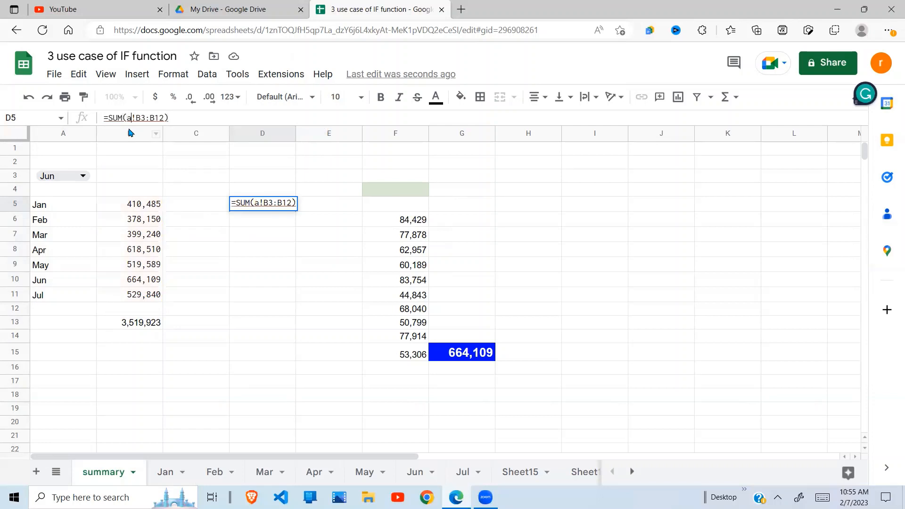
pyautogui.press('BackSpace')
pyautogui.press('BackSpace')
pyautogui.write('A5')
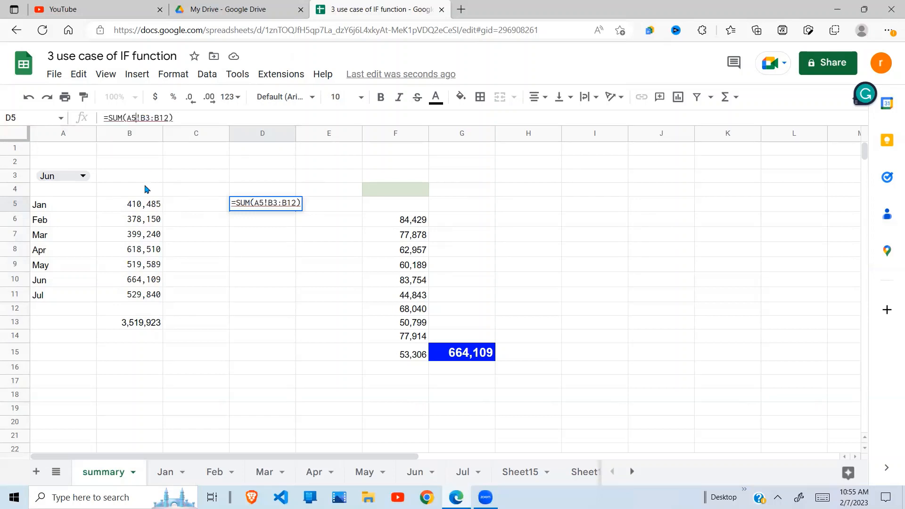
pyautogui.press('Return')
pyautogui.click(241, 204)
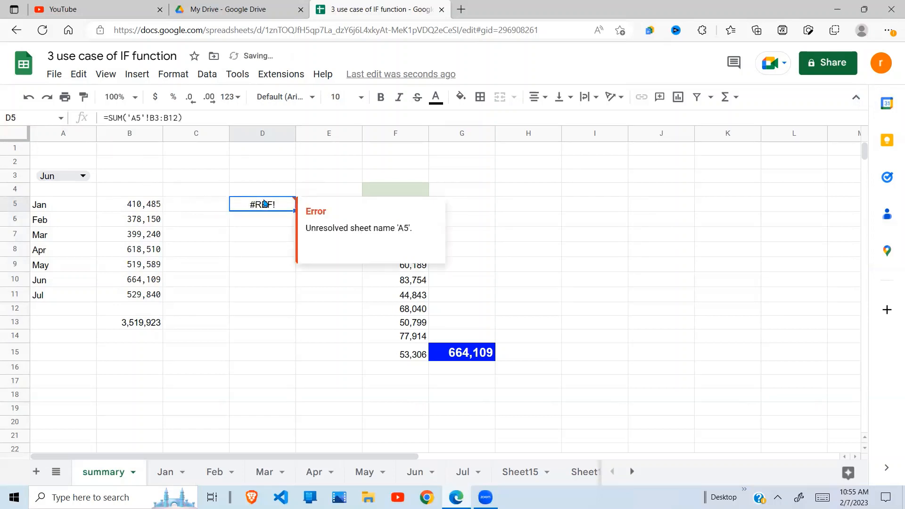
# Join A5 to the range as quoted text in D5 so the formula reads =SUM(A5&"!B3:B12").
pyautogui.click(133, 118)
pyautogui.press('BackSpace')
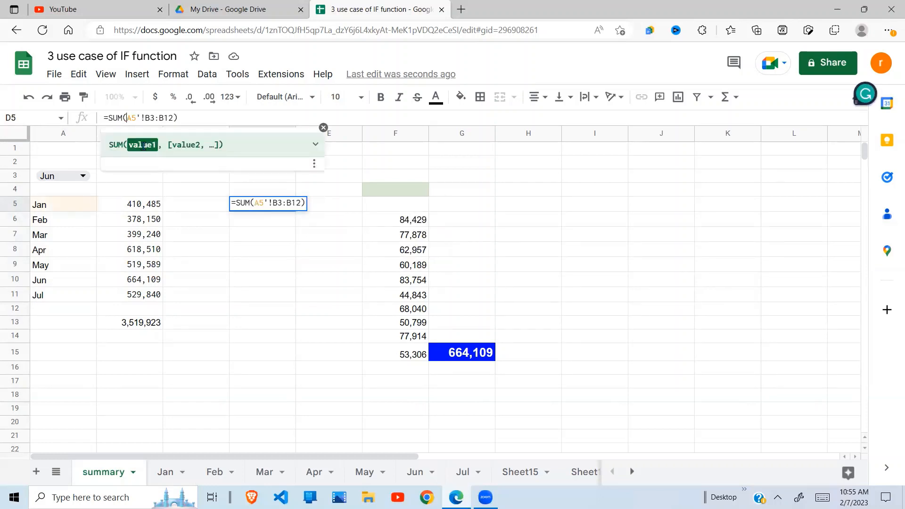
pyautogui.click(142, 117)
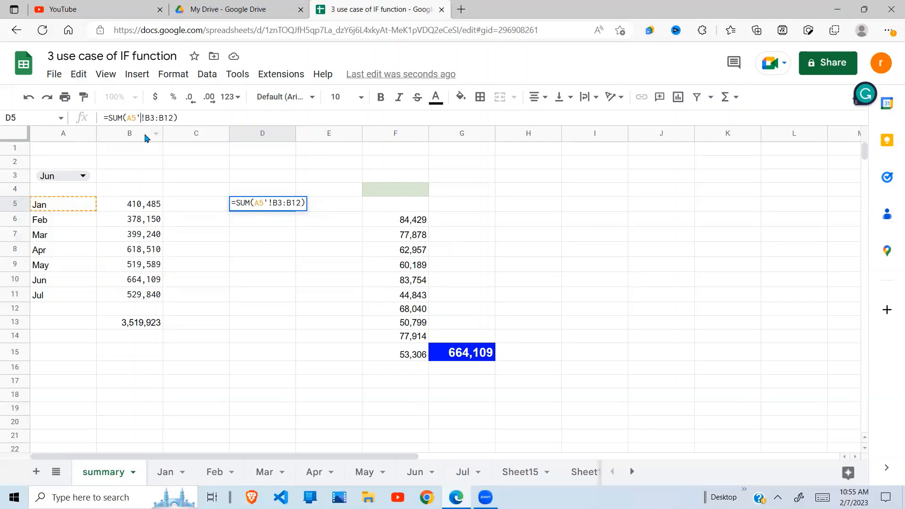
pyautogui.press('BackSpace')
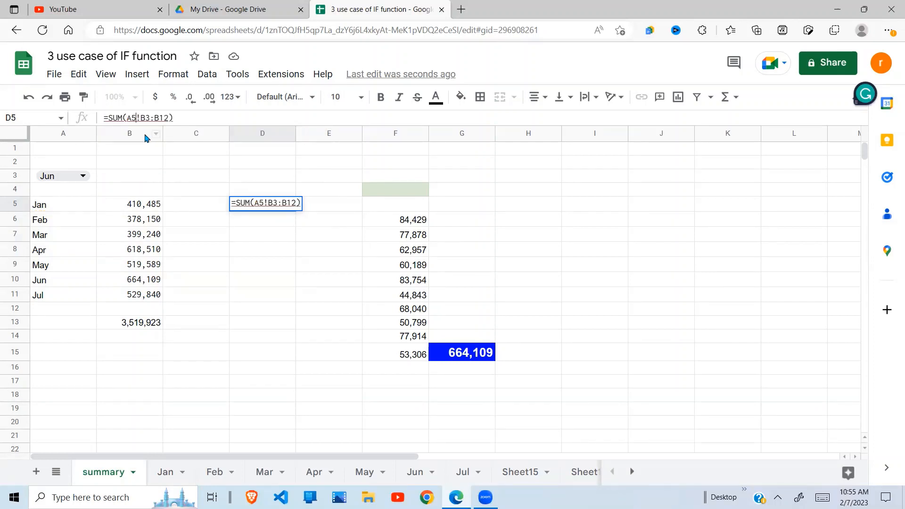
pyautogui.write('&"')
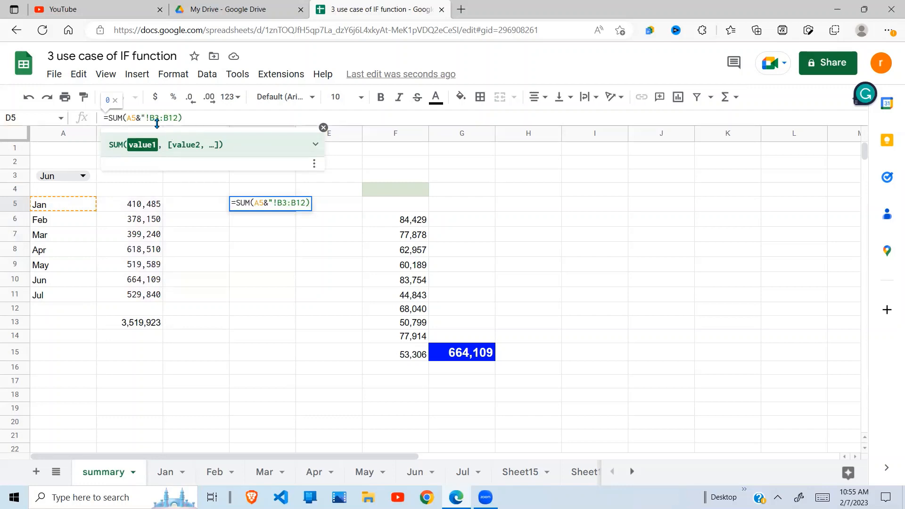
pyautogui.click(179, 119)
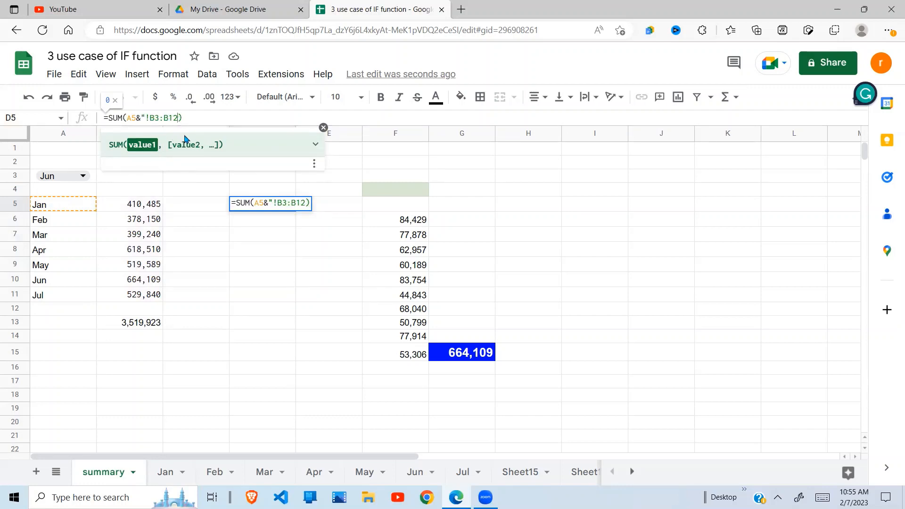
pyautogui.write('"')
pyautogui.press('Return')
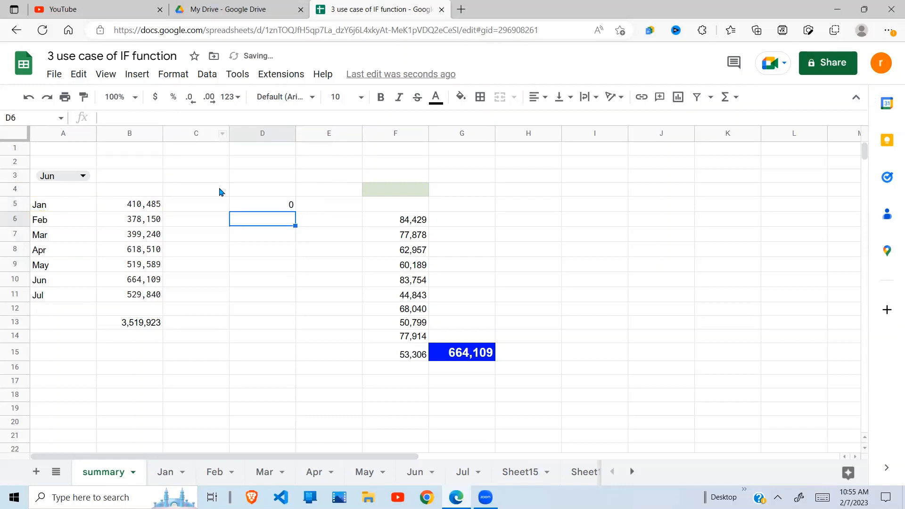
# Wrap the SUM argument in D5 in INDIRECT so the formula reads =SUM(INDIRECT(A5&"!B3:B12")).
pyautogui.click(273, 208)
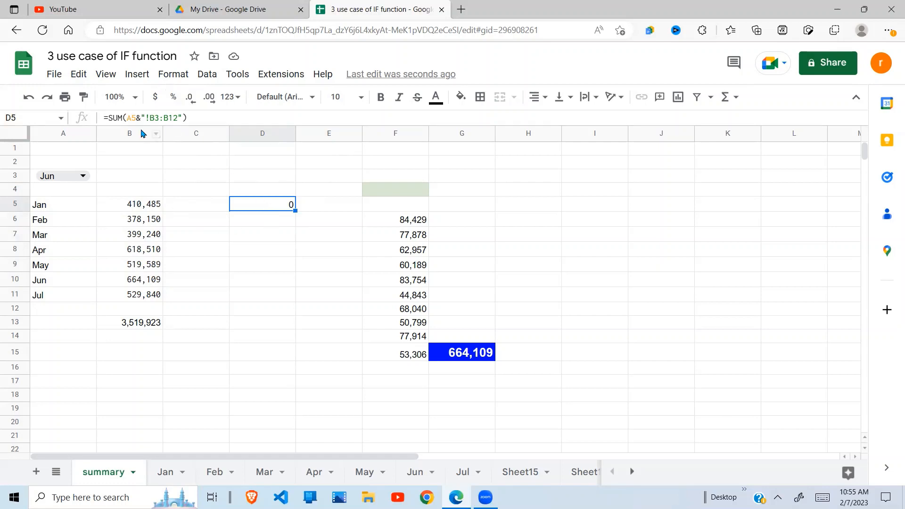
pyautogui.click(128, 118)
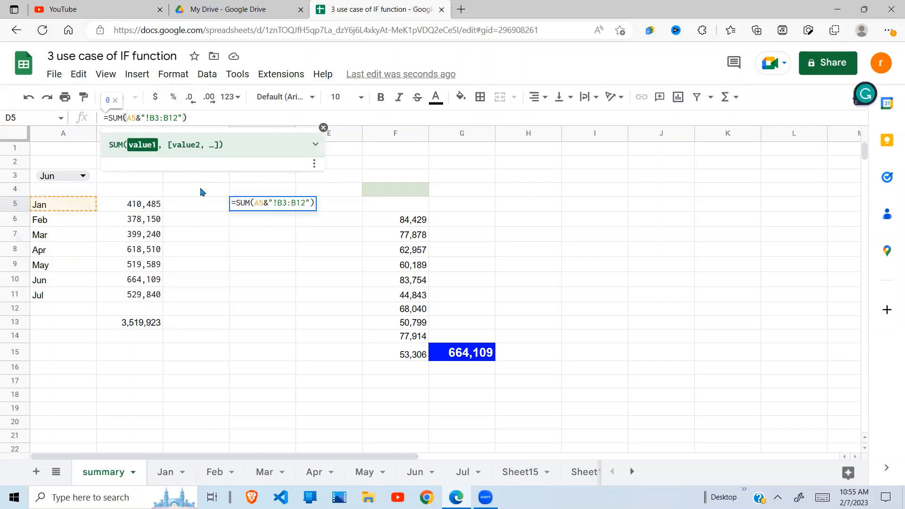
pyautogui.write('INDIREC')
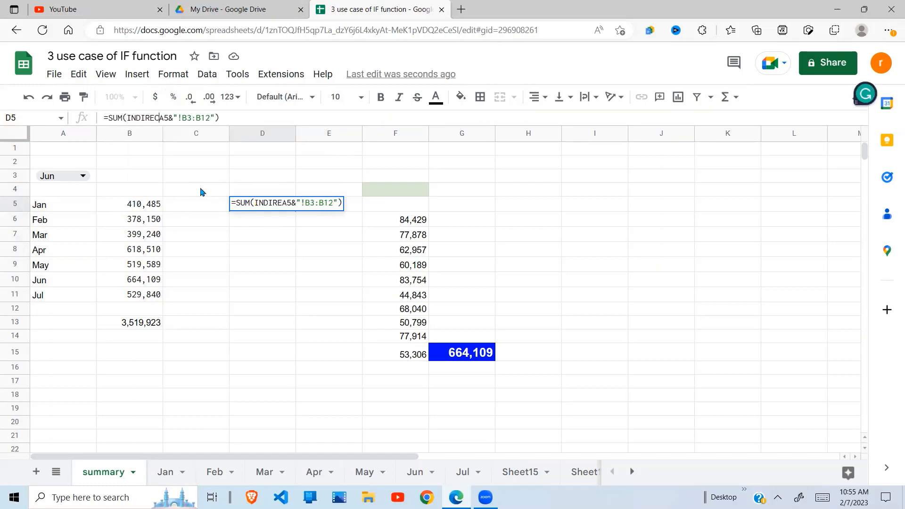
pyautogui.write('t')
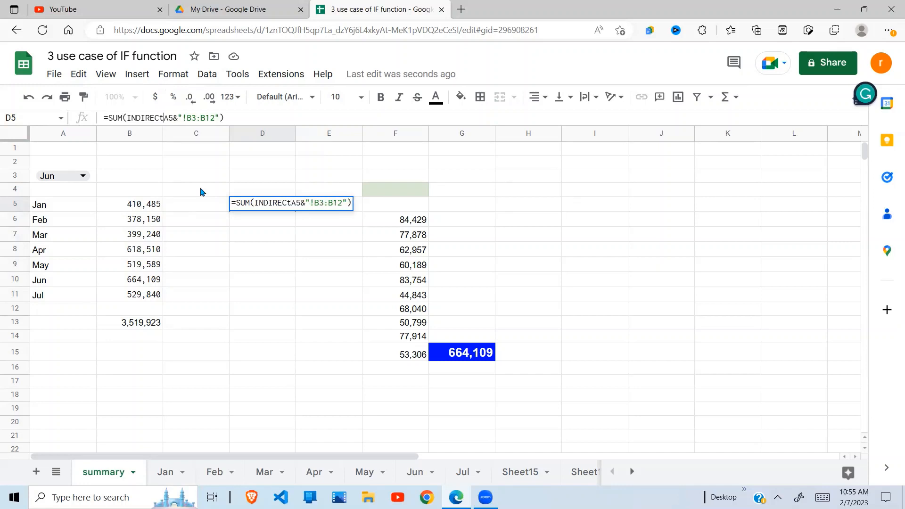
pyautogui.press('BackSpace')
pyautogui.write('T(')
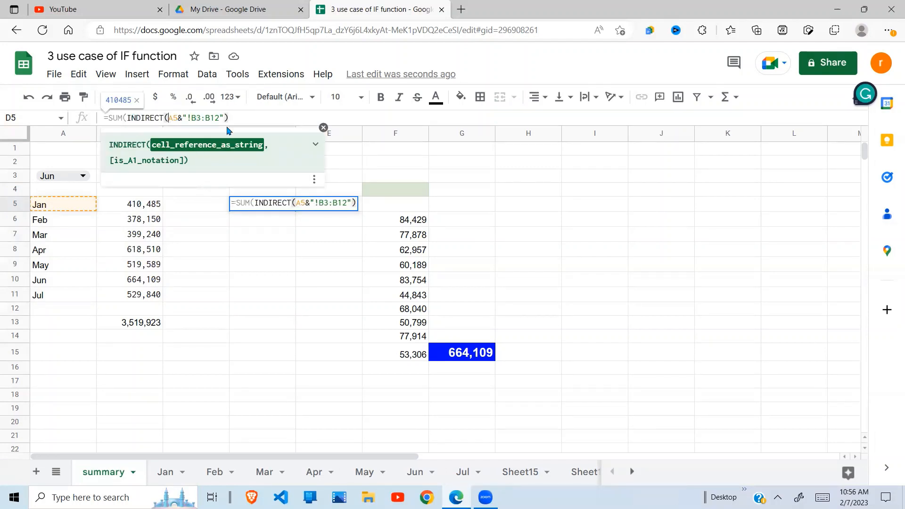
pyautogui.click(224, 118)
pyautogui.write(')')
pyautogui.press('Return')
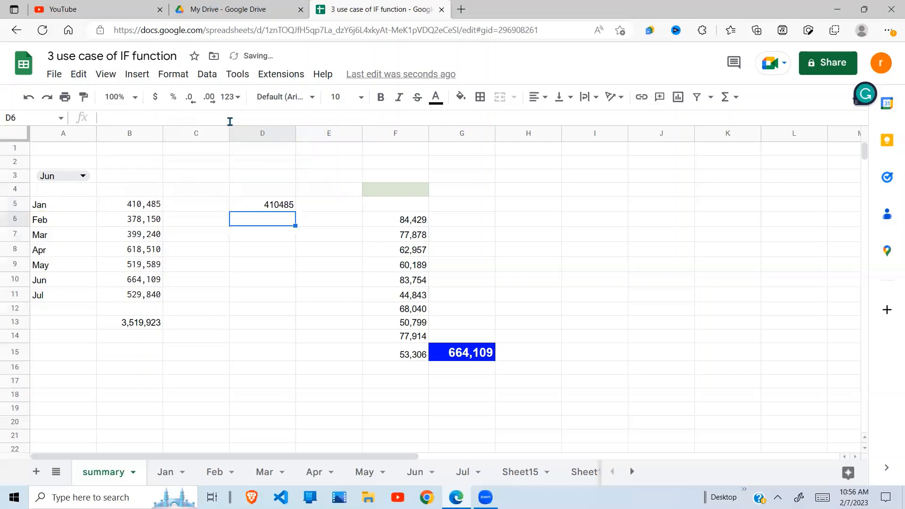
# Set the month selector in A3 to Jan and compare the total in G15 with D5.
pyautogui.click(277, 210)
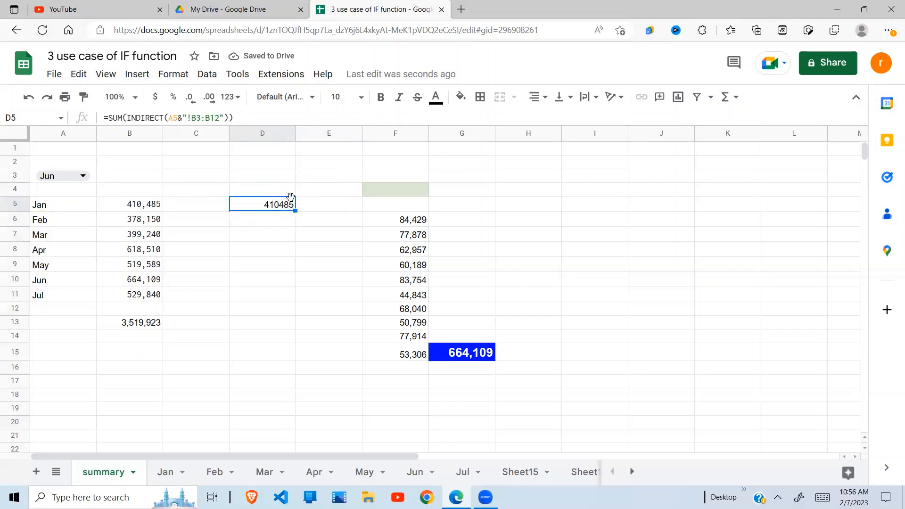
pyautogui.click(83, 176)
pyautogui.click(50, 199)
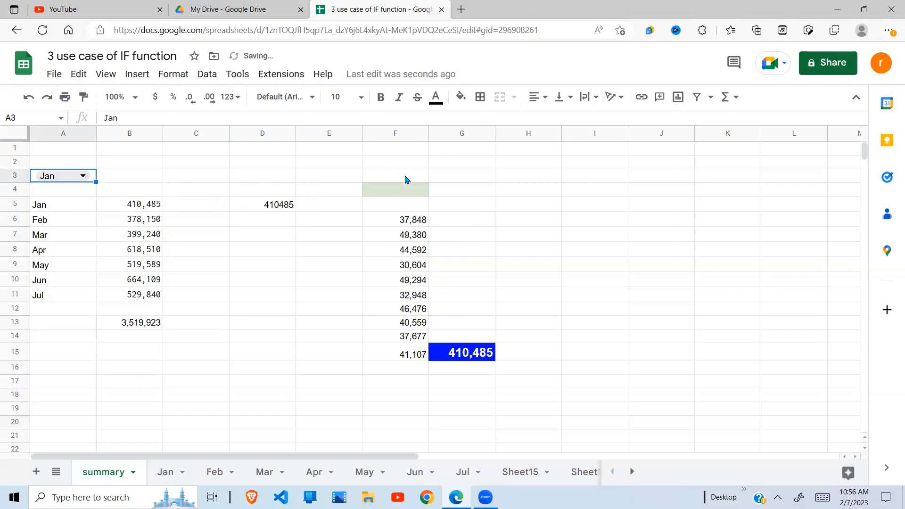
pyautogui.click(458, 351)
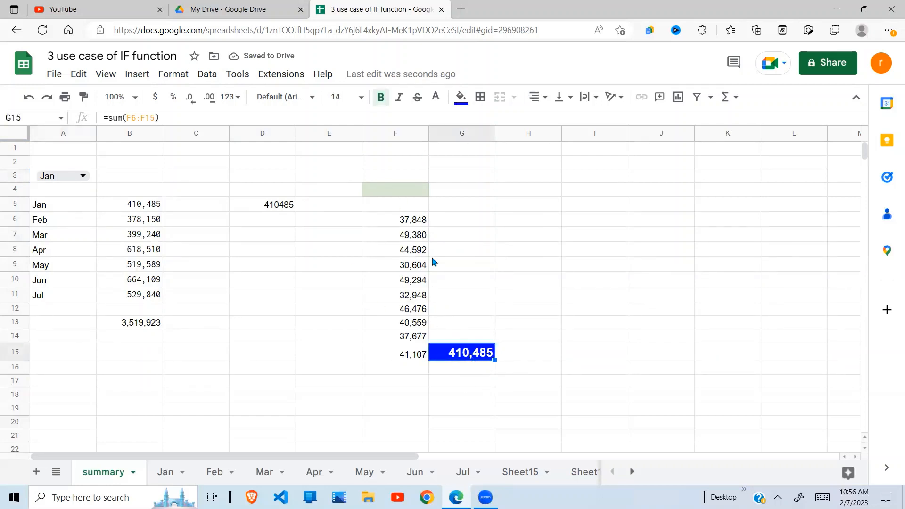
pyautogui.click(279, 206)
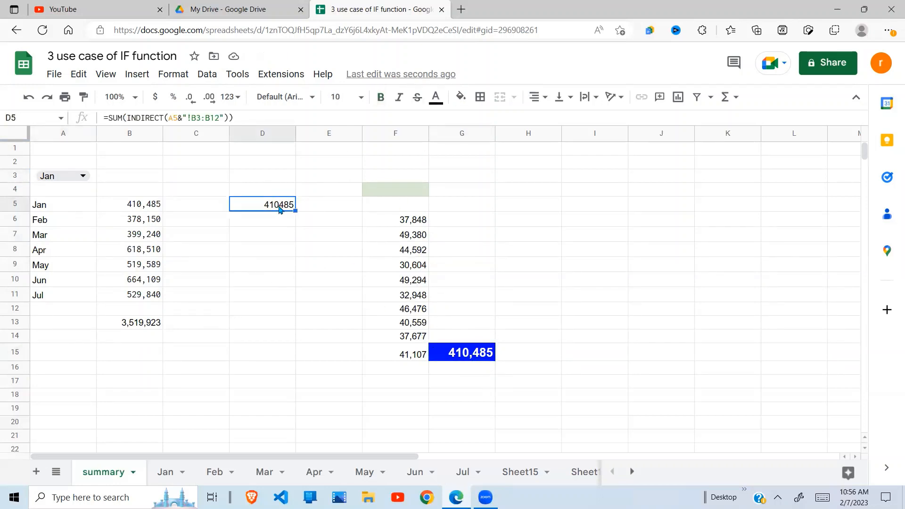
# Enter a direct-reference total for January in E5 with the formula =SUM(Jan!B3:B12).
pyautogui.click(318, 208)
pyautogui.write('=S')
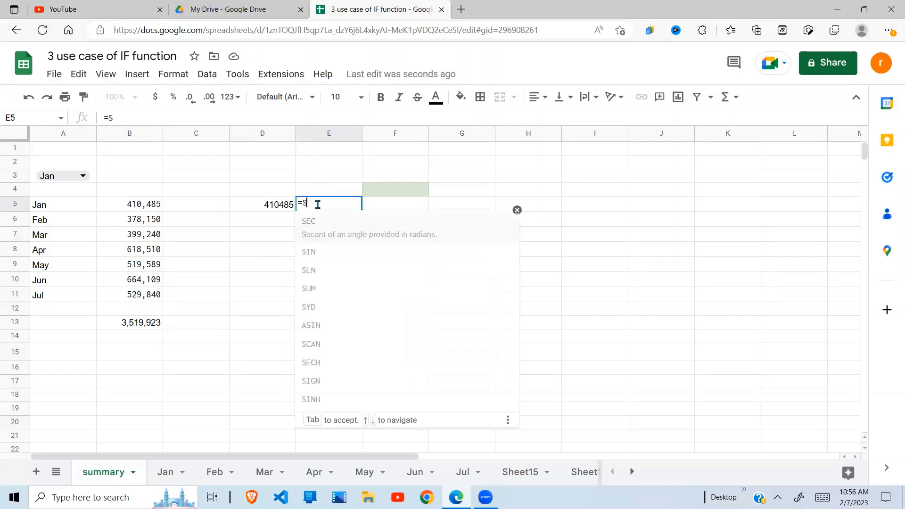
pyautogui.write('UM(')
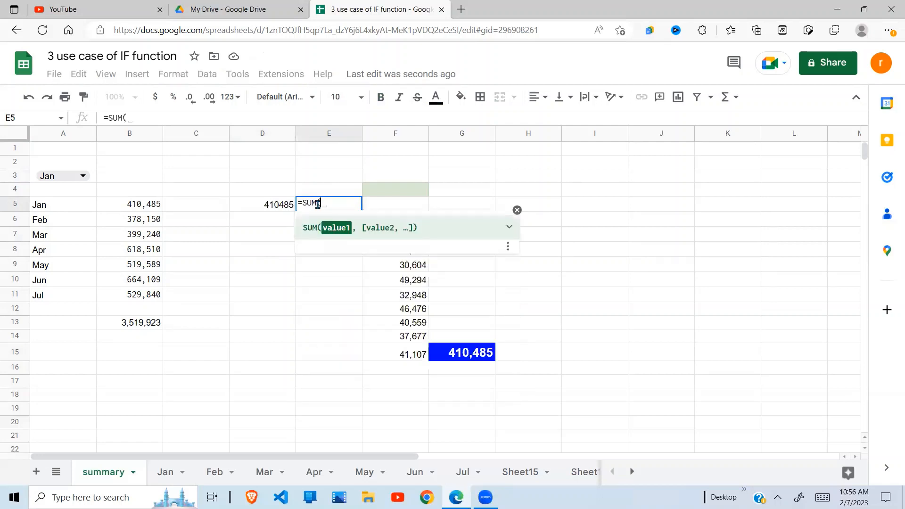
pyautogui.click(160, 473)
pyautogui.moveTo(144, 179); pyautogui.dragTo(161, 307)
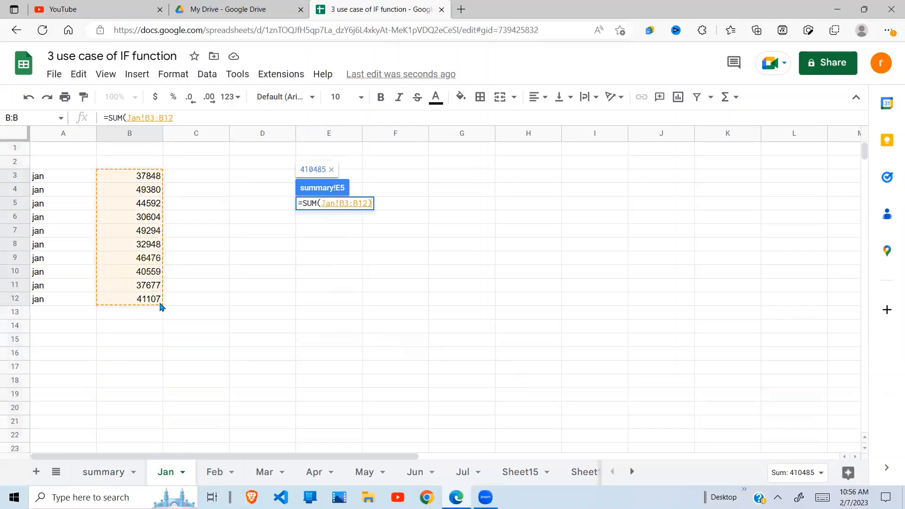
pyautogui.write(')')
pyautogui.press('Return')
pyautogui.click(333, 254)
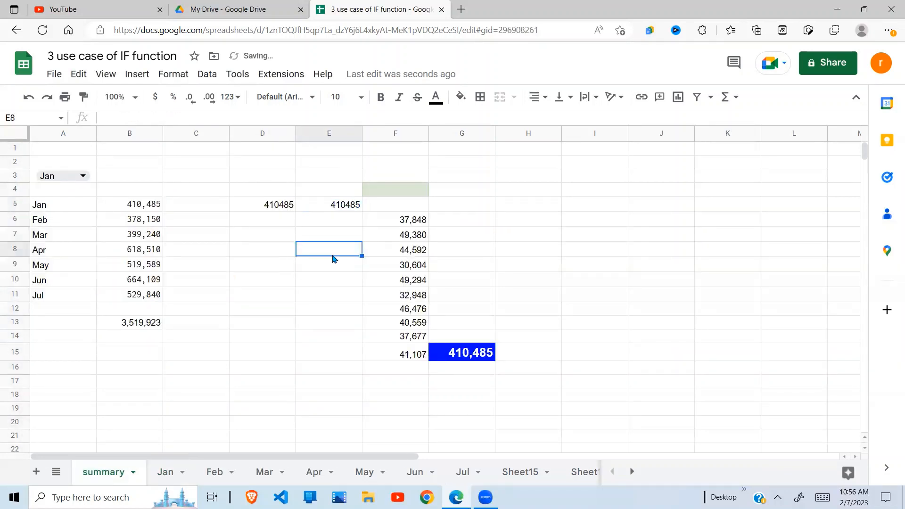
pyautogui.click(344, 204)
# Fill the INDIRECT formula from D5 down to D11 and compare the monthly totals with those in column B.
pyautogui.click(289, 209)
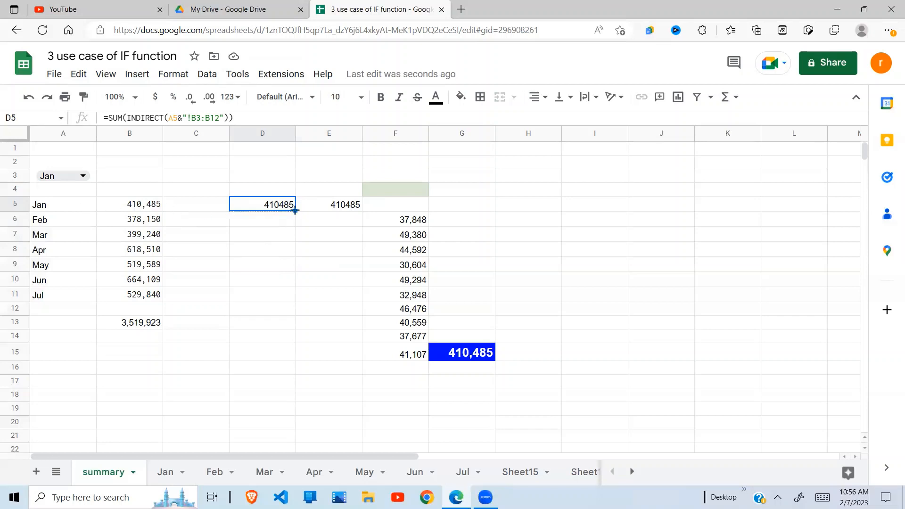
pyautogui.moveTo(295, 211); pyautogui.dragTo(290, 300)
pyautogui.click(277, 236)
pyautogui.click(143, 222)
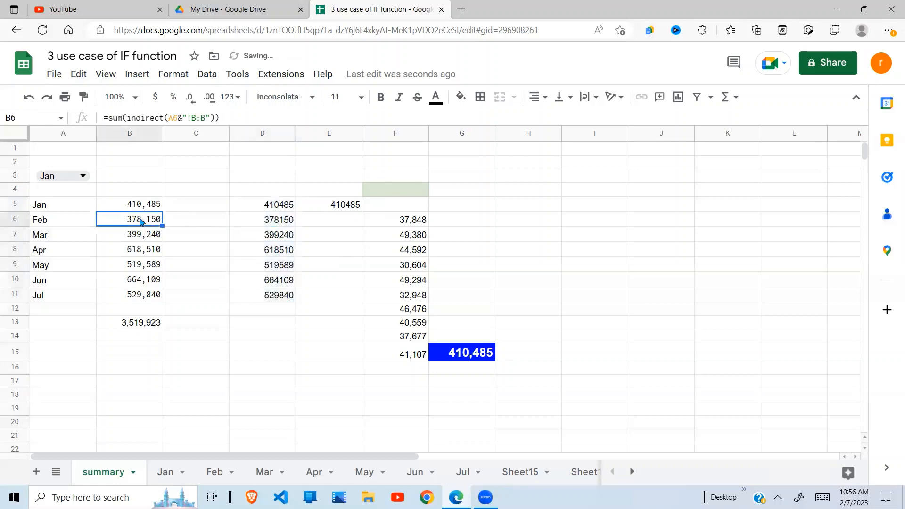
pyautogui.click(275, 224)
pyautogui.click(142, 237)
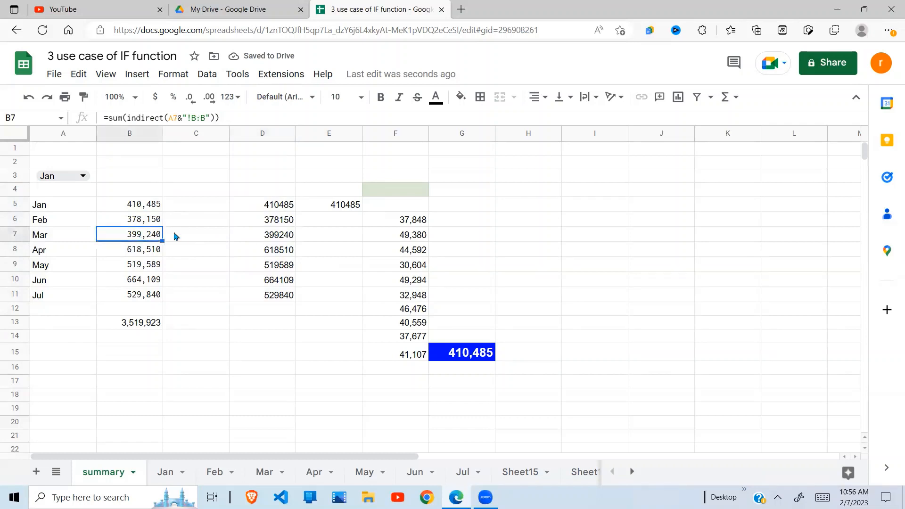
# Enter a direct-reference total for February in E6 with the formula =SUM(Feb!B3:B12).
pyautogui.click(332, 225)
pyautogui.write('=SUM(')
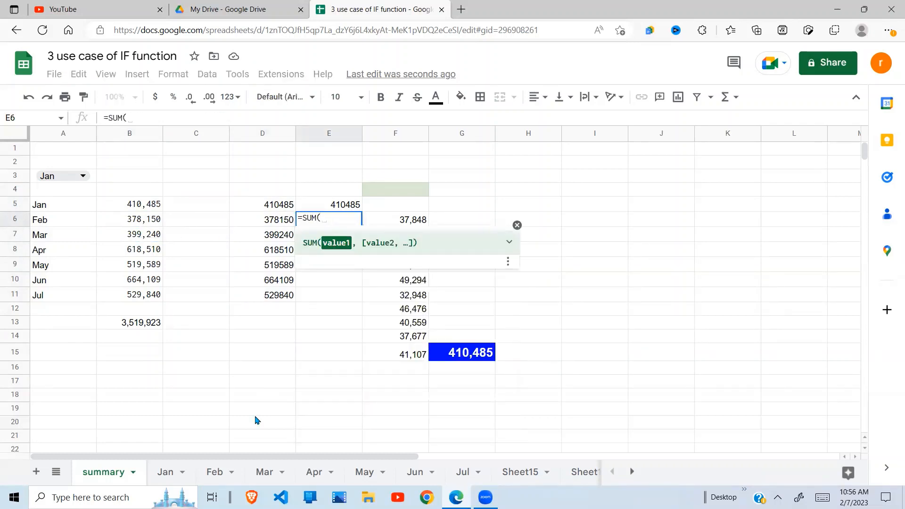
pyautogui.click(217, 472)
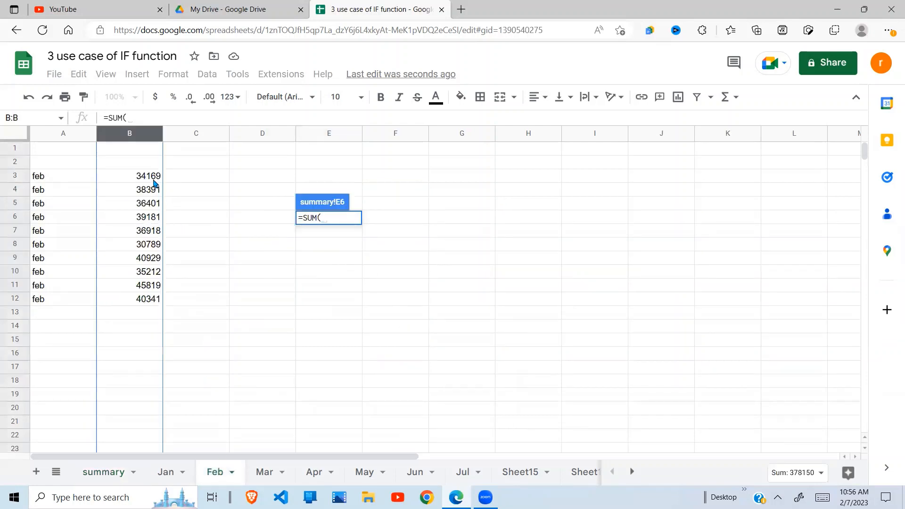
pyautogui.moveTo(154, 182); pyautogui.dragTo(161, 302)
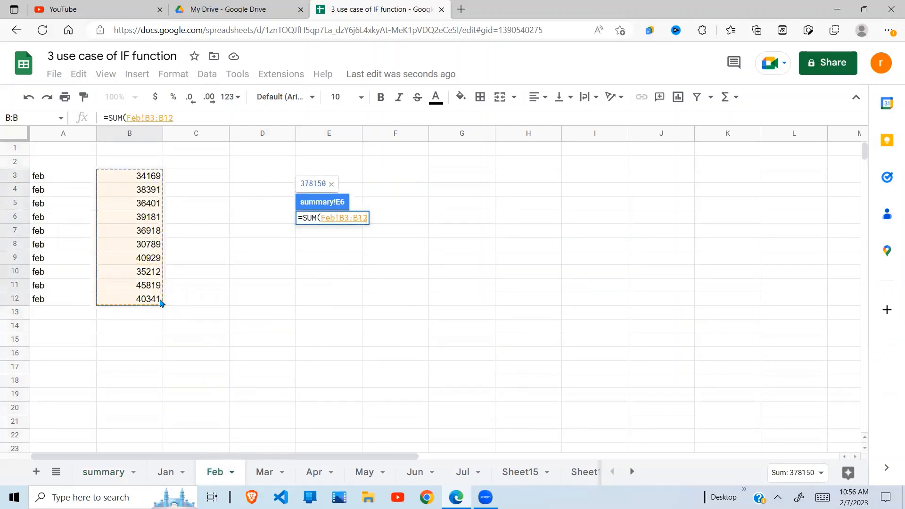
pyautogui.press('Return')
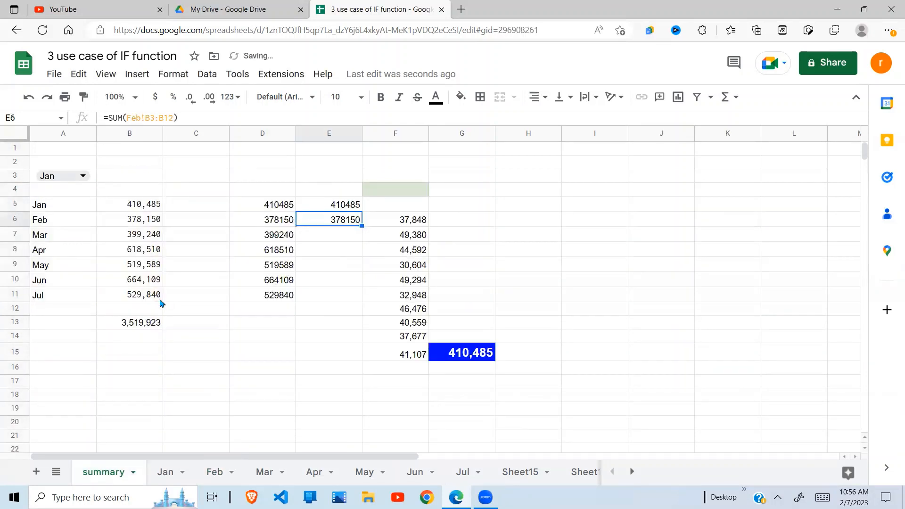
pyautogui.click(333, 256)
pyautogui.click(336, 223)
pyautogui.click(326, 234)
# Total the range D5:D13 with the SUM function, placing the result in D14.
pyautogui.click(274, 238)
pyautogui.click(274, 270)
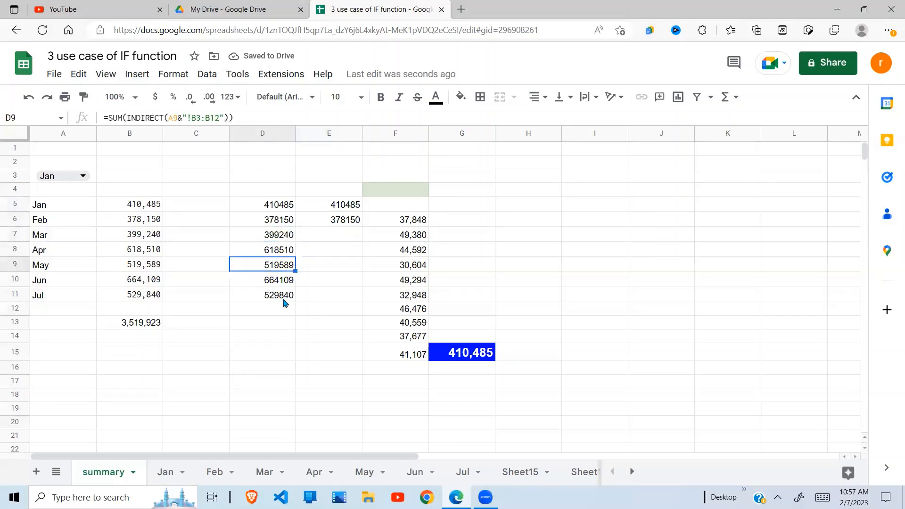
pyautogui.click(285, 298)
pyautogui.click(280, 325)
pyautogui.moveTo(280, 329); pyautogui.dragTo(283, 204)
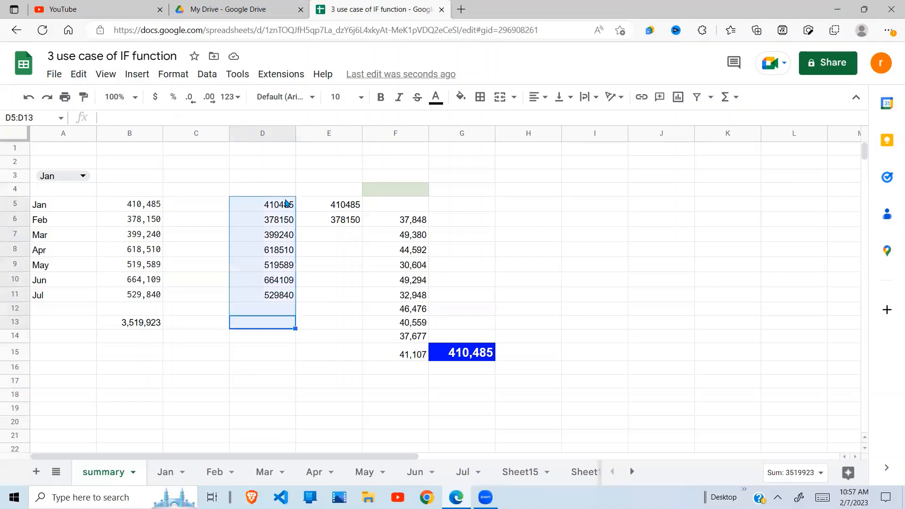
pyautogui.click(726, 106)
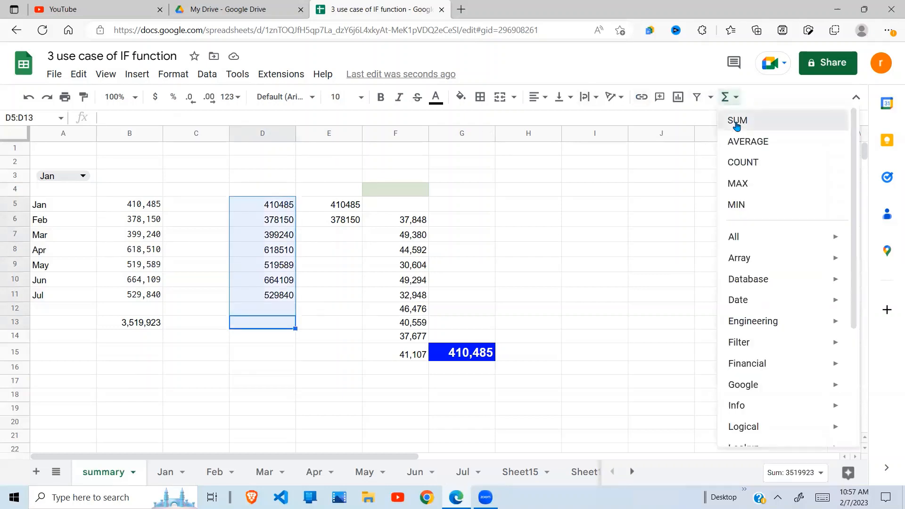
pyautogui.click(737, 119)
pyautogui.press('Return')
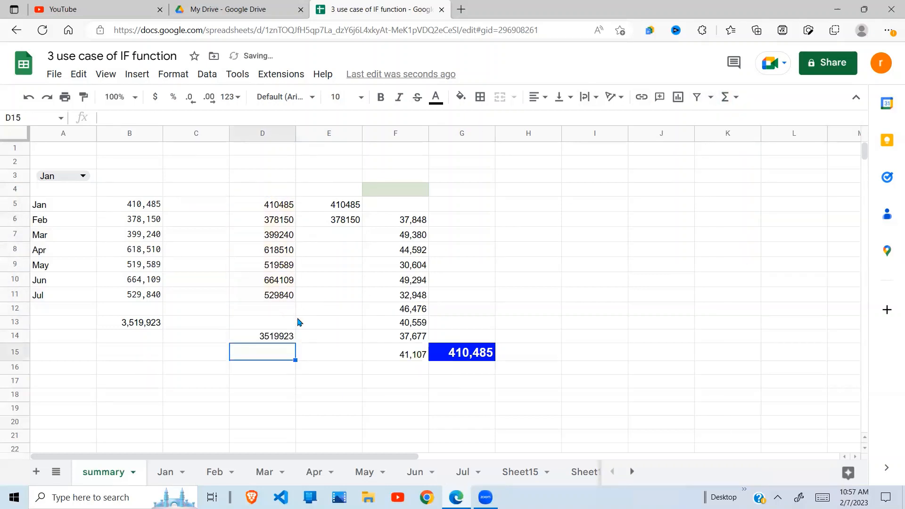
# Review the month names in A5:A11 against the INDIRECT formula in D5, and fill that formula down to D11 again.
pyautogui.click(301, 322)
pyautogui.click(279, 208)
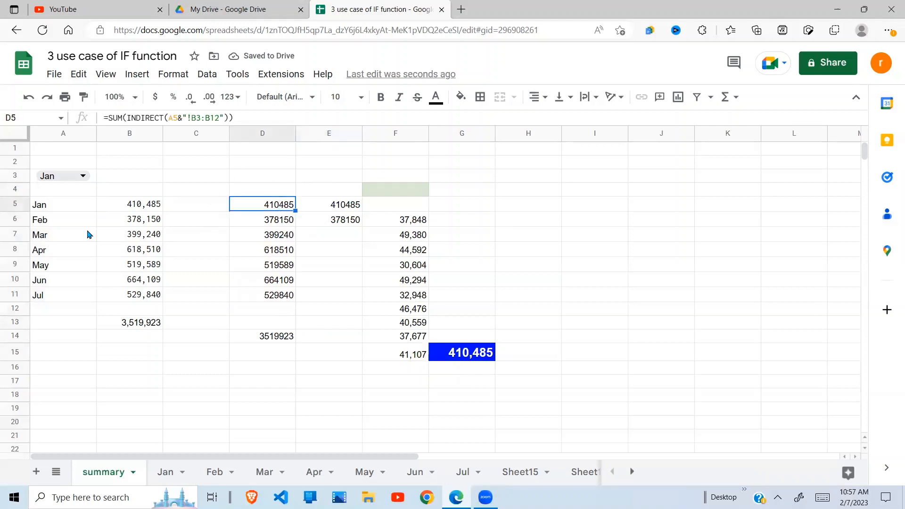
pyautogui.moveTo(61, 206); pyautogui.dragTo(55, 297)
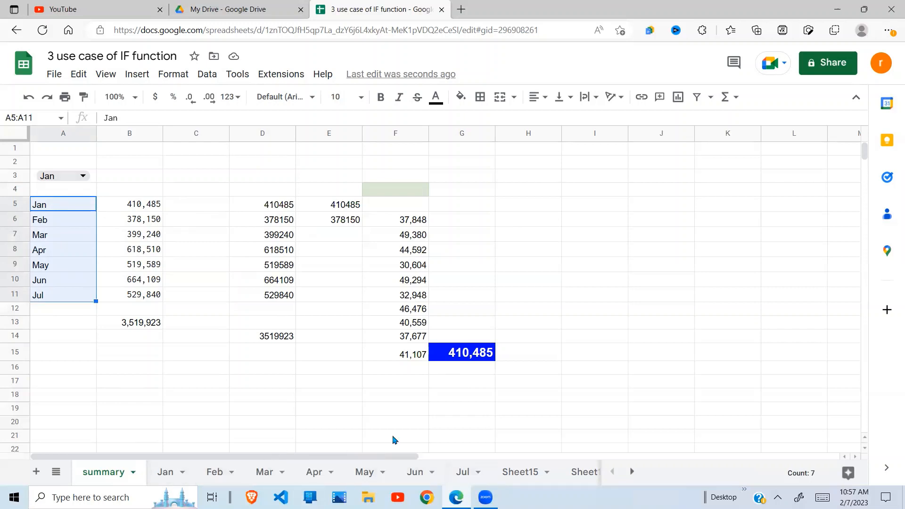
pyautogui.click(278, 205)
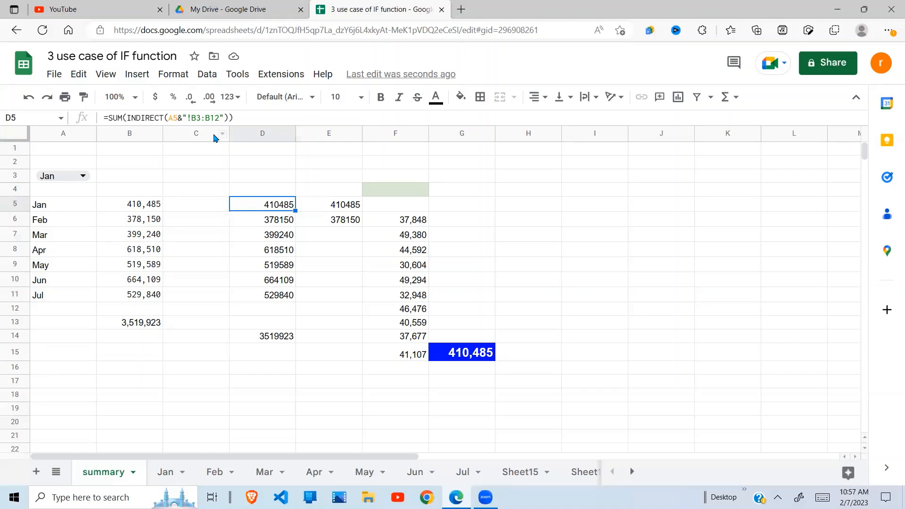
pyautogui.click(325, 268)
pyautogui.click(283, 203)
pyautogui.moveTo(295, 210); pyautogui.dragTo(288, 300)
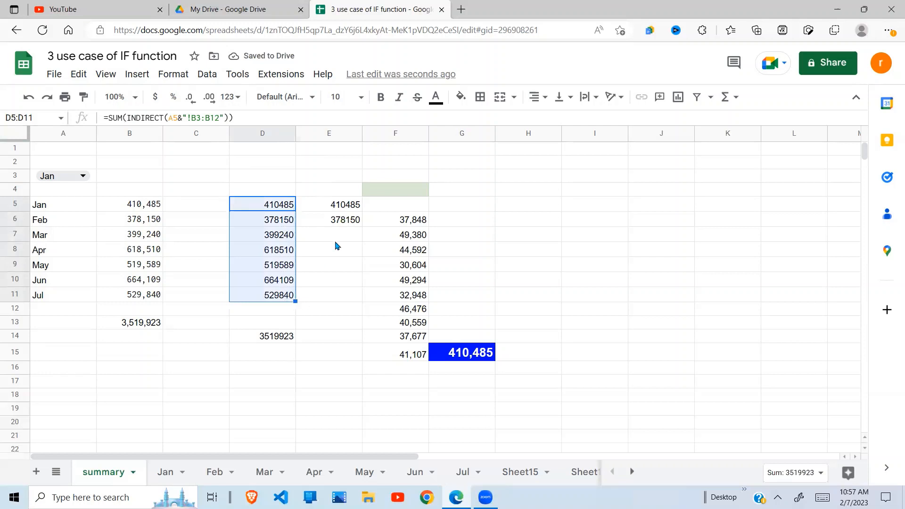
# Enter a direct-reference total for March in E7 with =SUM(Mar!B3:B12), and check it against the INDIRECT approach in D5.
pyautogui.click(347, 224)
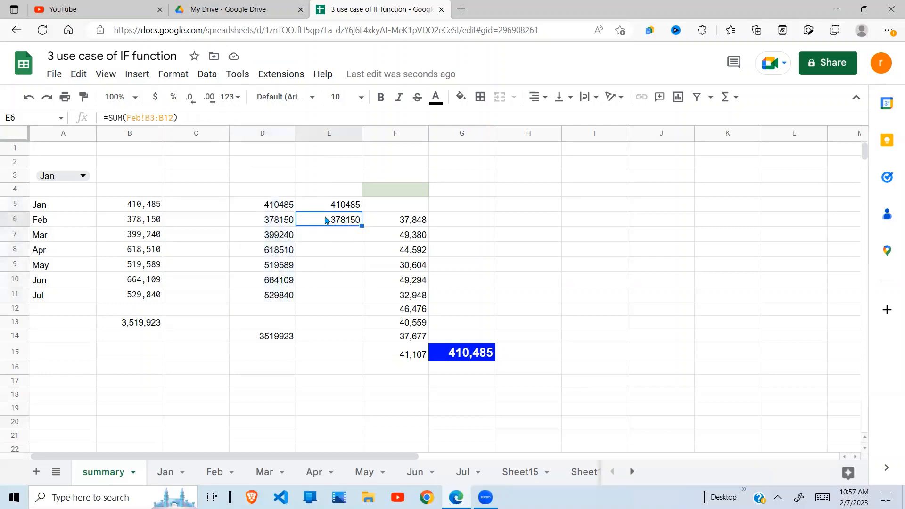
pyautogui.click(342, 240)
pyautogui.write('=SUM(')
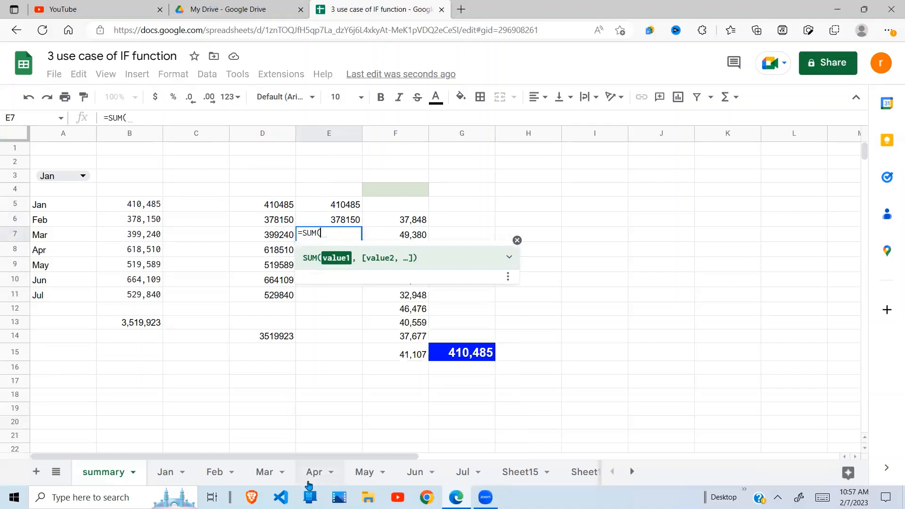
pyautogui.click(271, 472)
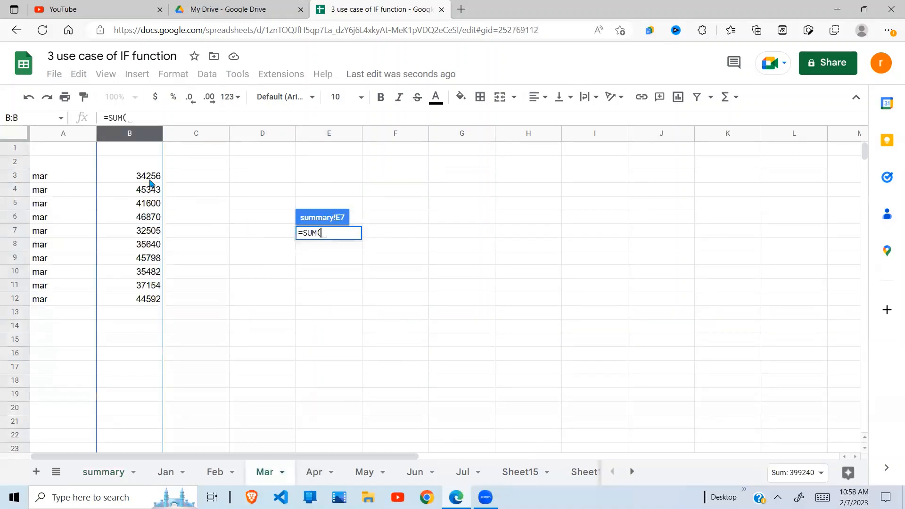
pyautogui.moveTo(152, 182); pyautogui.dragTo(156, 299)
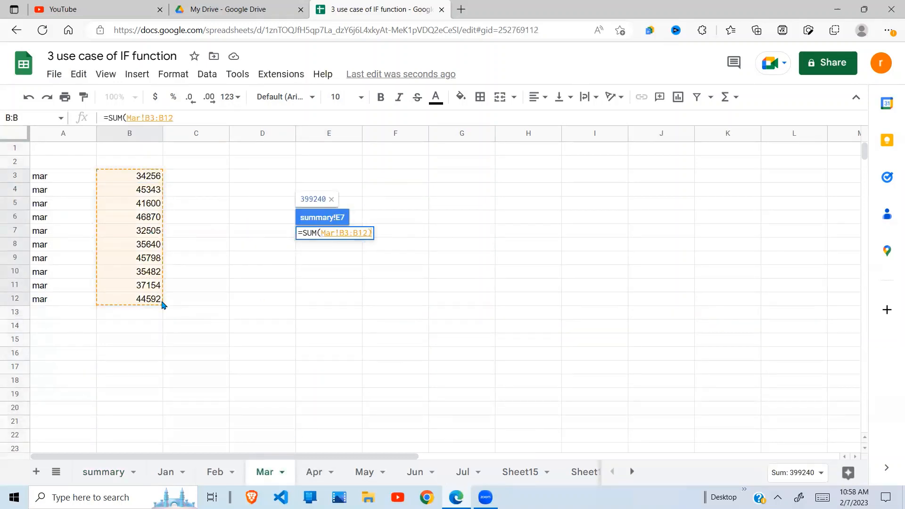
pyautogui.press('Return')
pyautogui.click(351, 271)
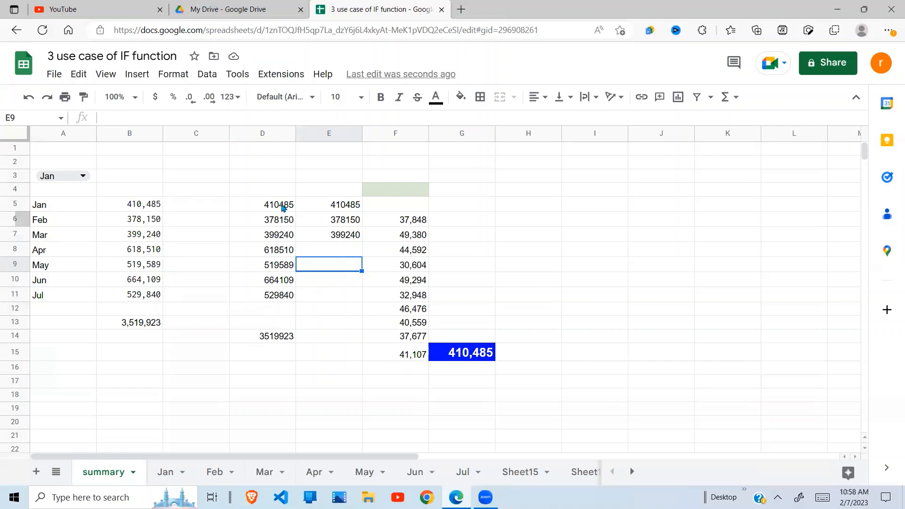
pyautogui.click(284, 205)
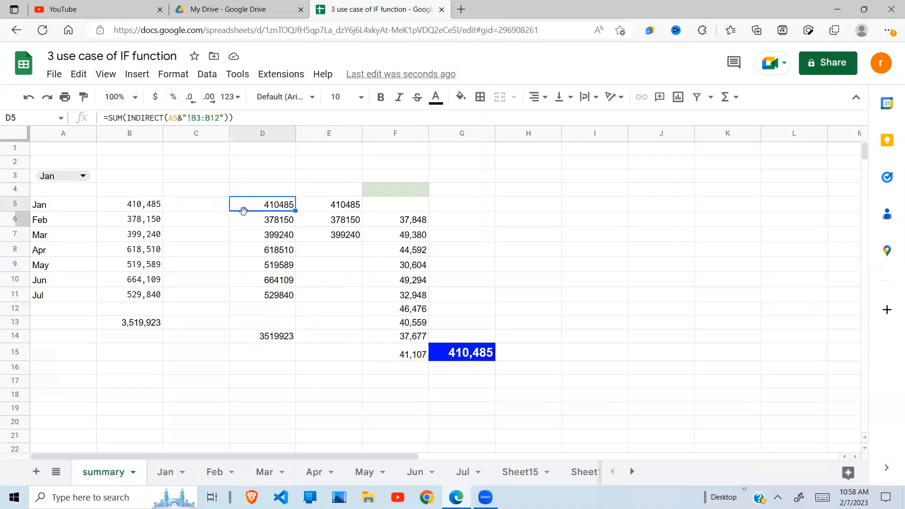